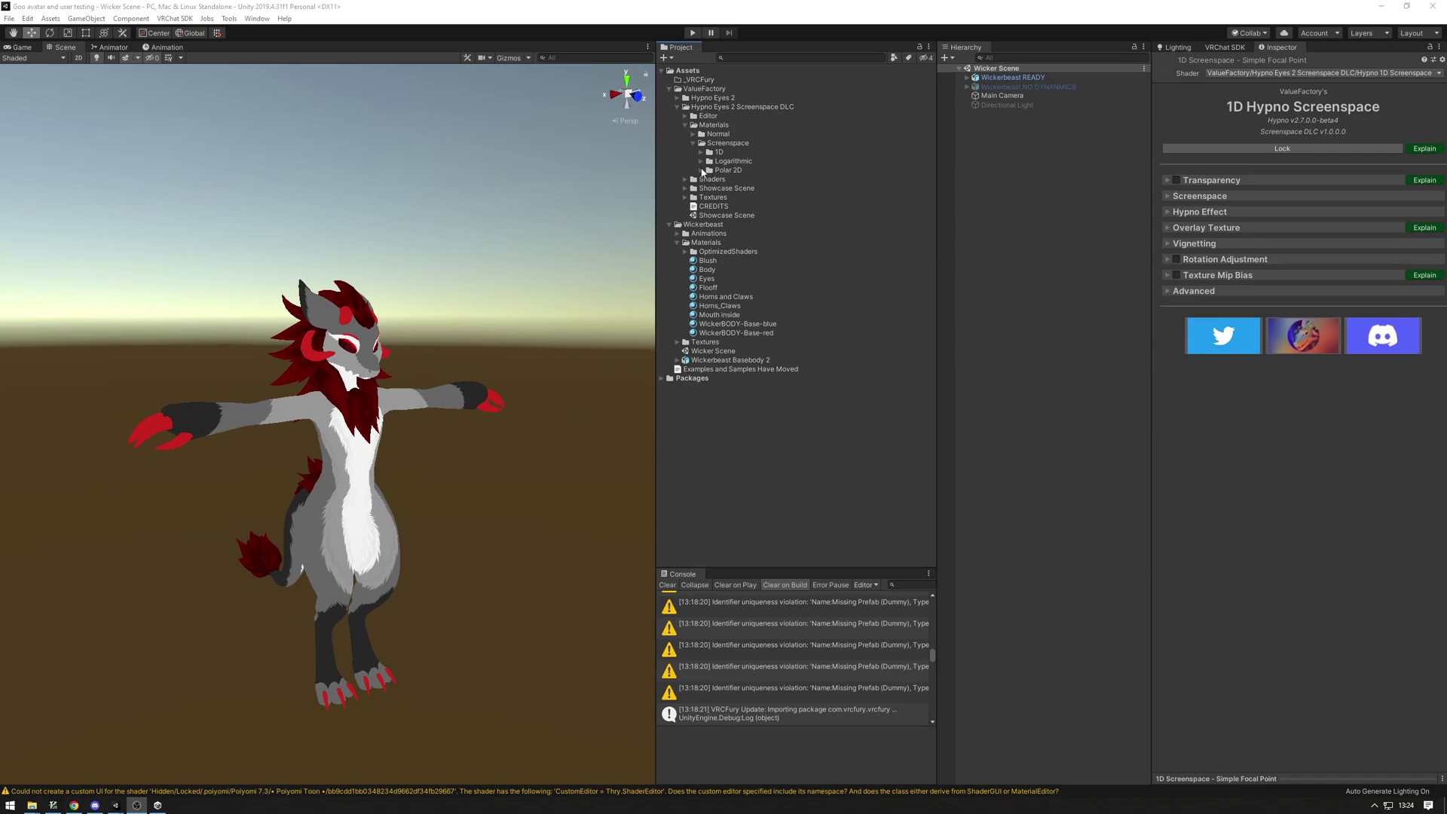
Step: Duplicate the Log Screenspace - Melting Room material and move the copy into the Wickerbeast folder
left_click(702, 170)
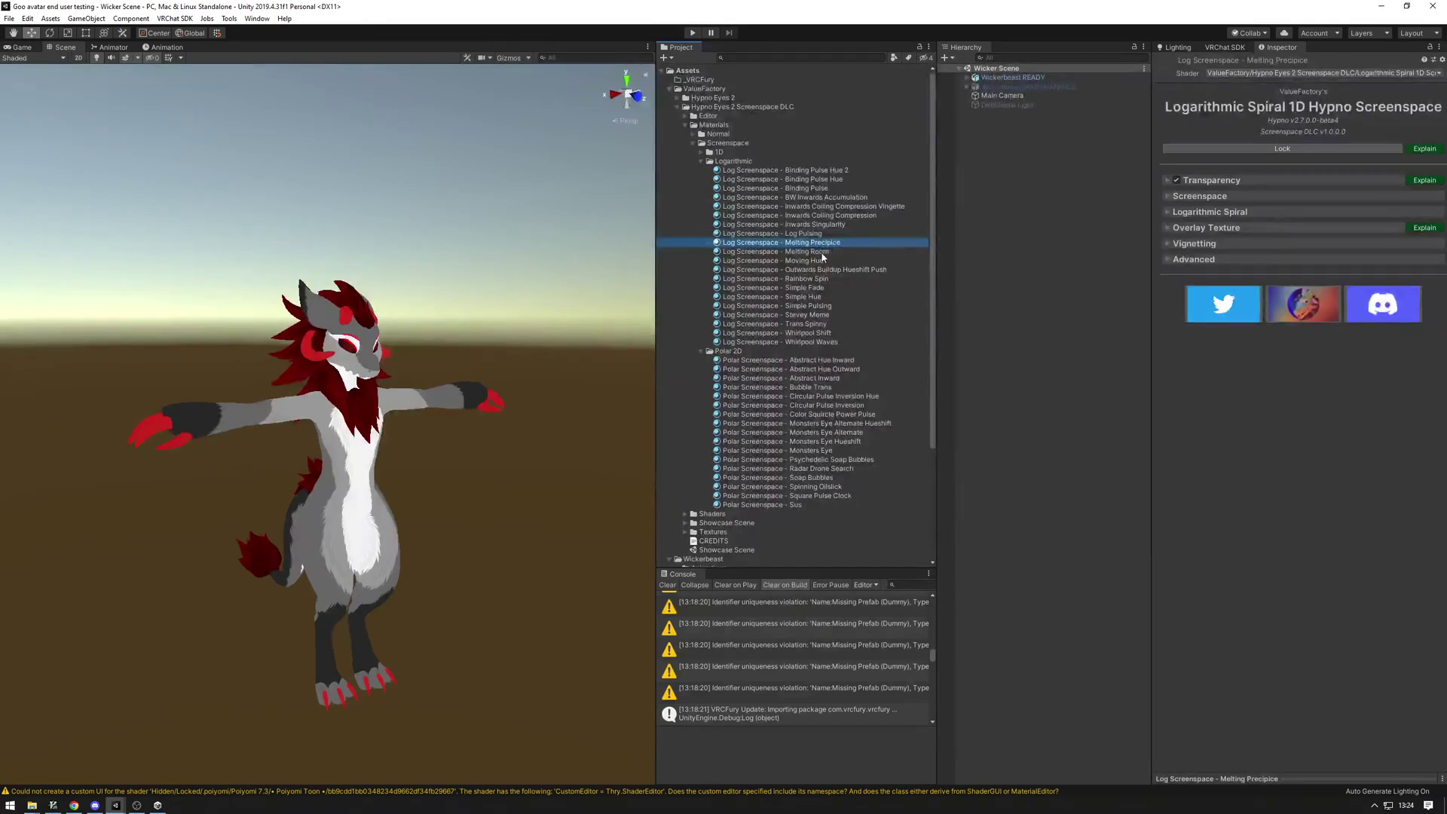
left_click(822, 253)
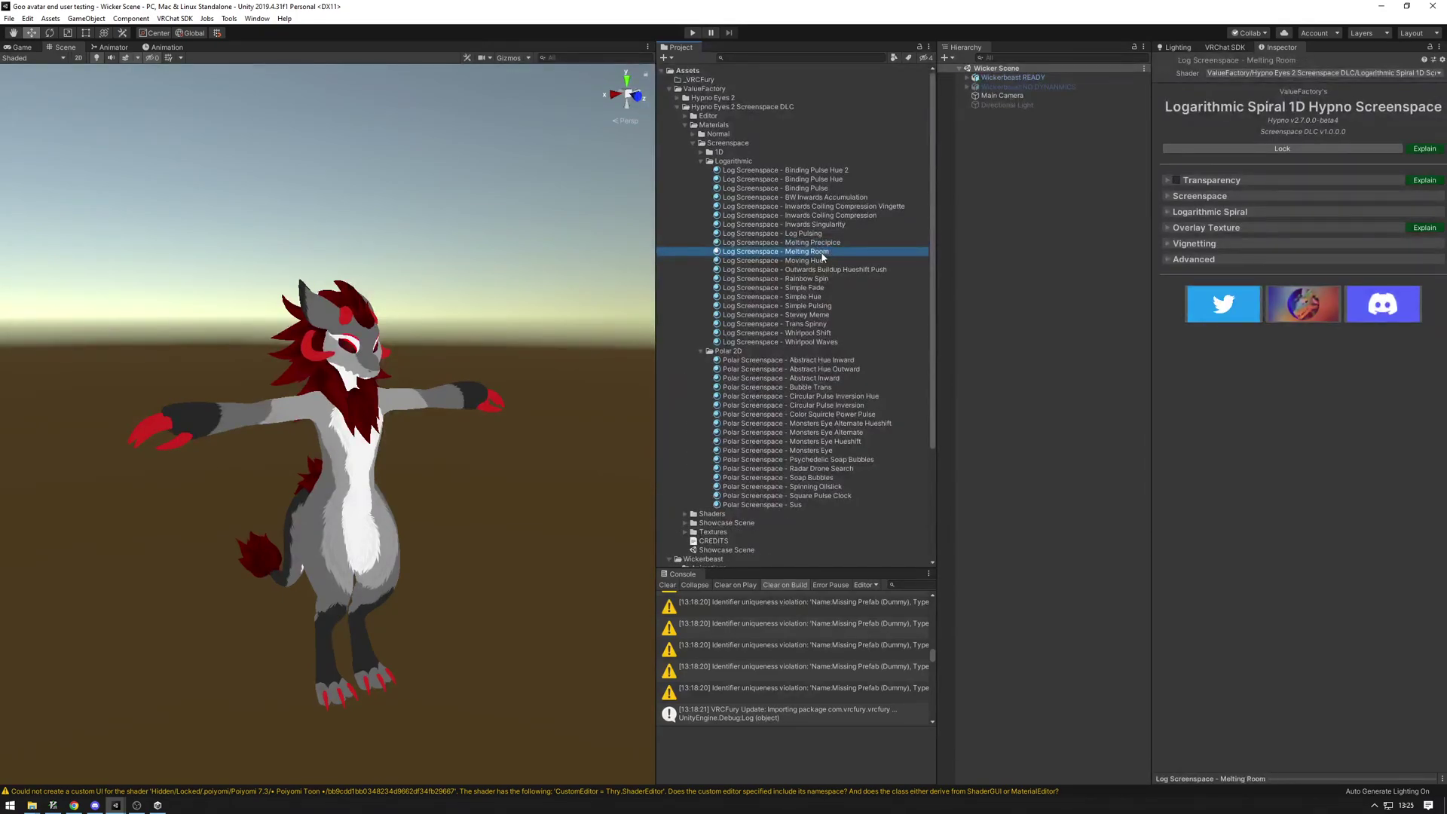
key("ctrl+d")
scroll(720, 558, "down", 2)
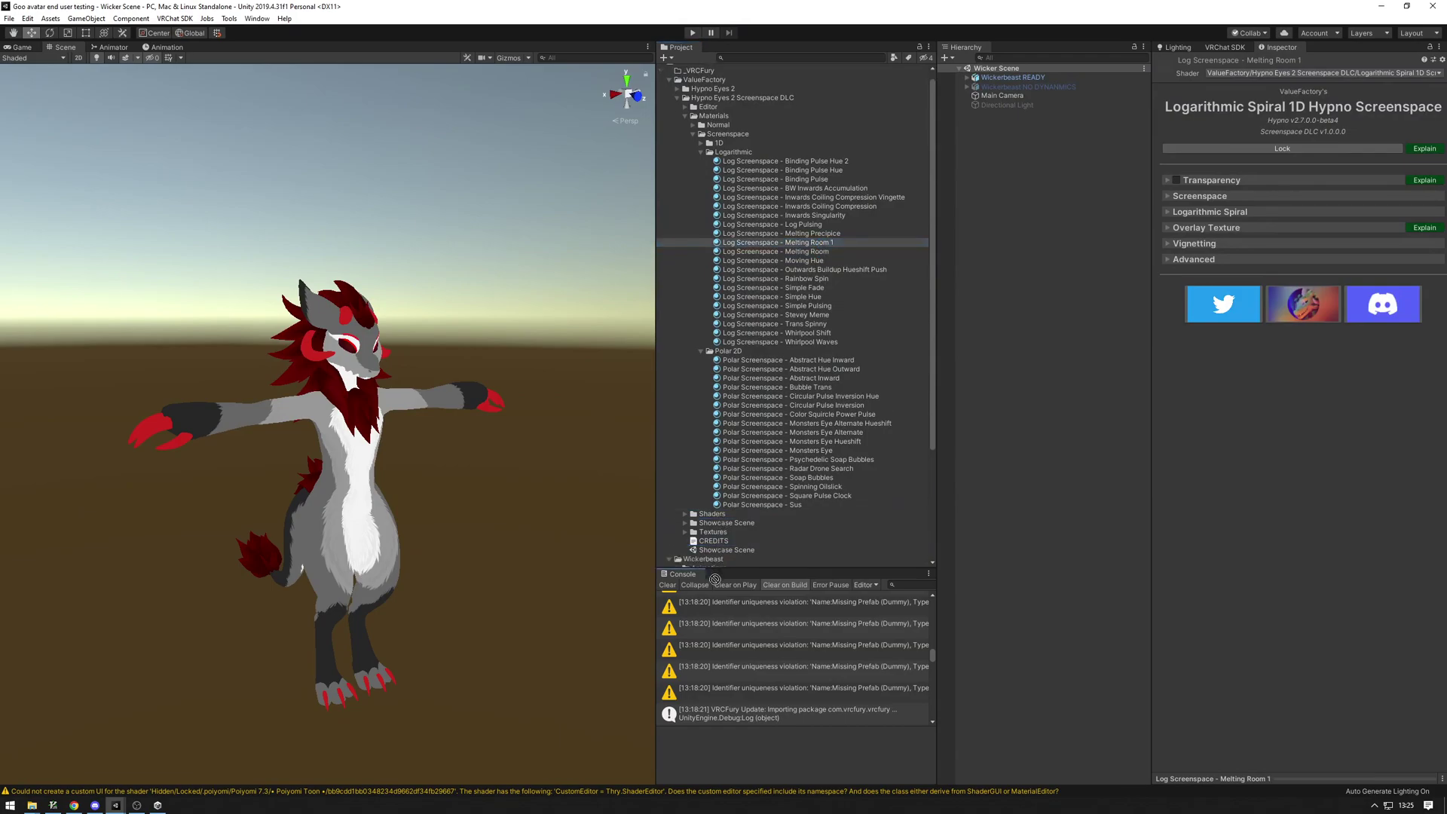
left_click_drag(720, 558, 724, 549)
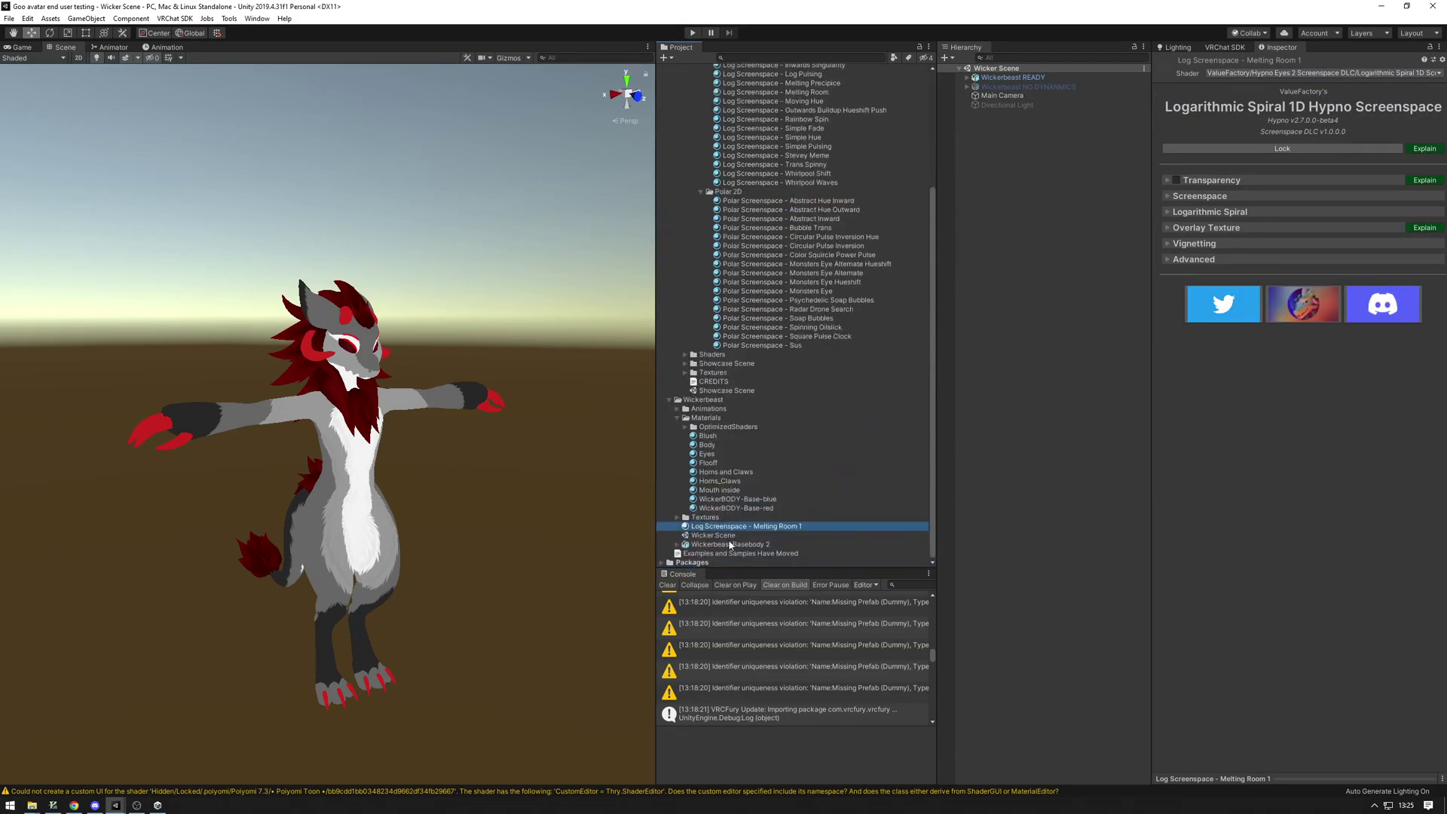
scroll(759, 304, "up", 4)
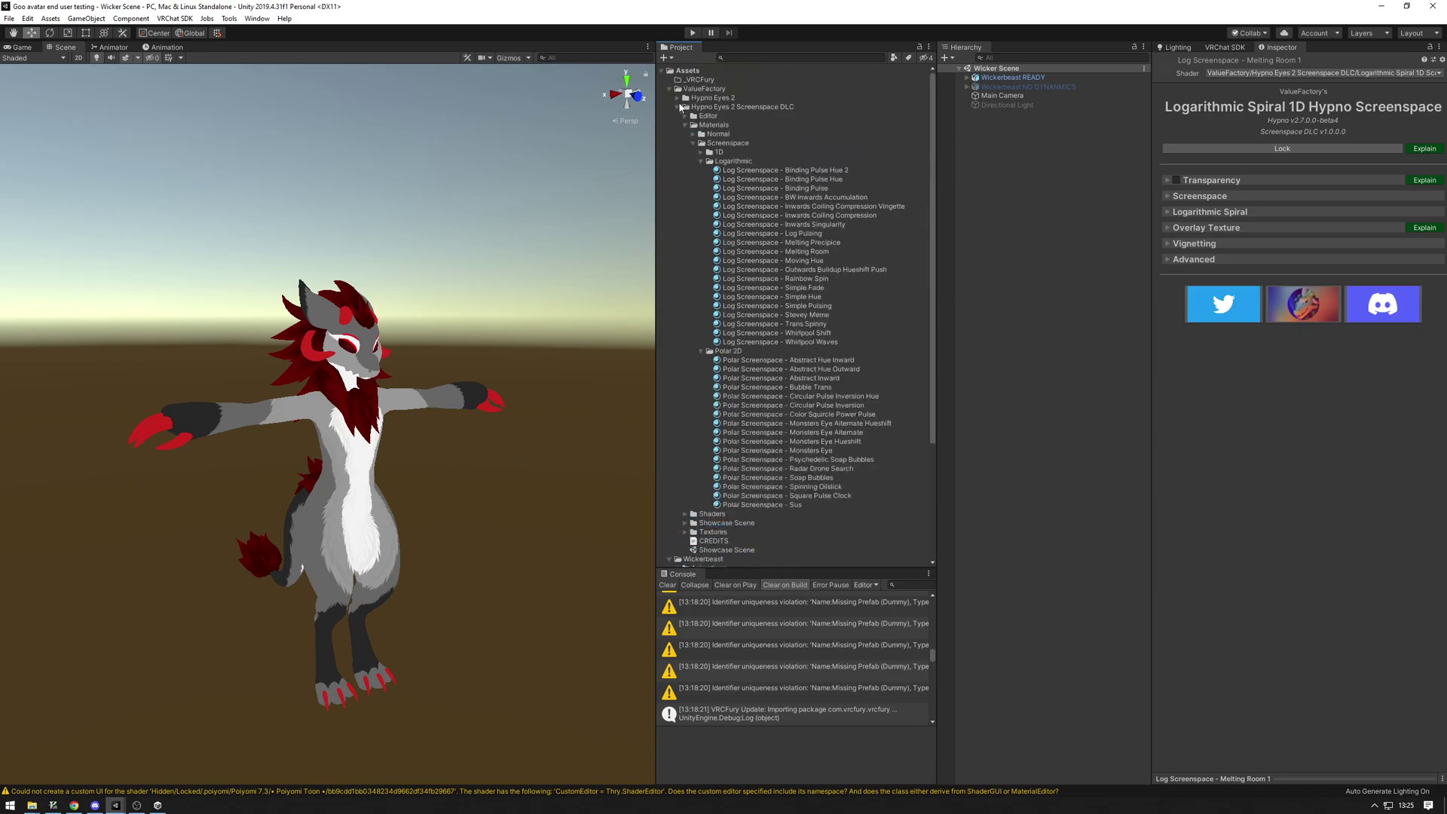
left_click(677, 106)
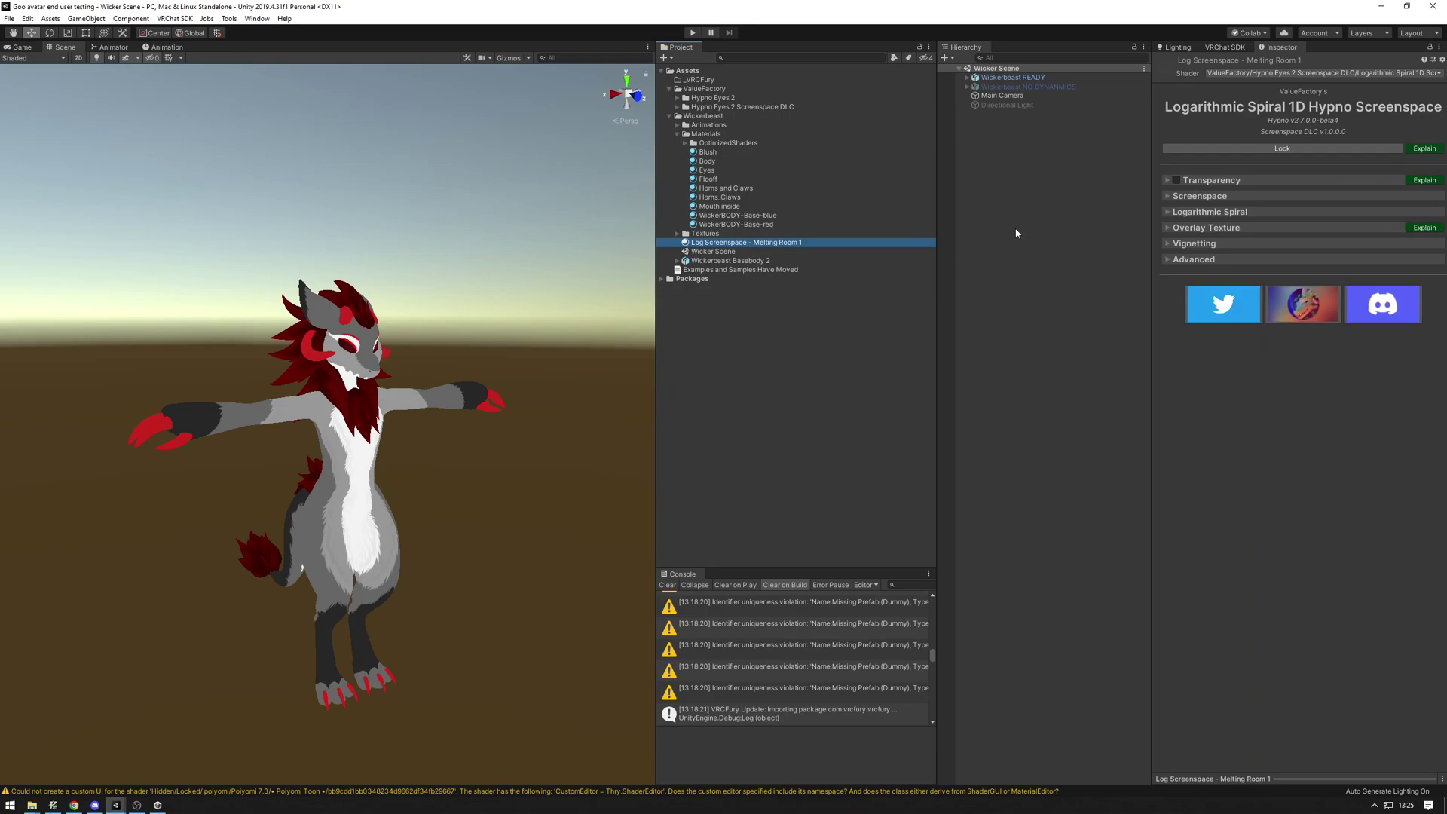
Step: Add a 3D cube to the Wicker Scene hierarchy
right_click(1016, 233)
mouse_move(1060, 355)
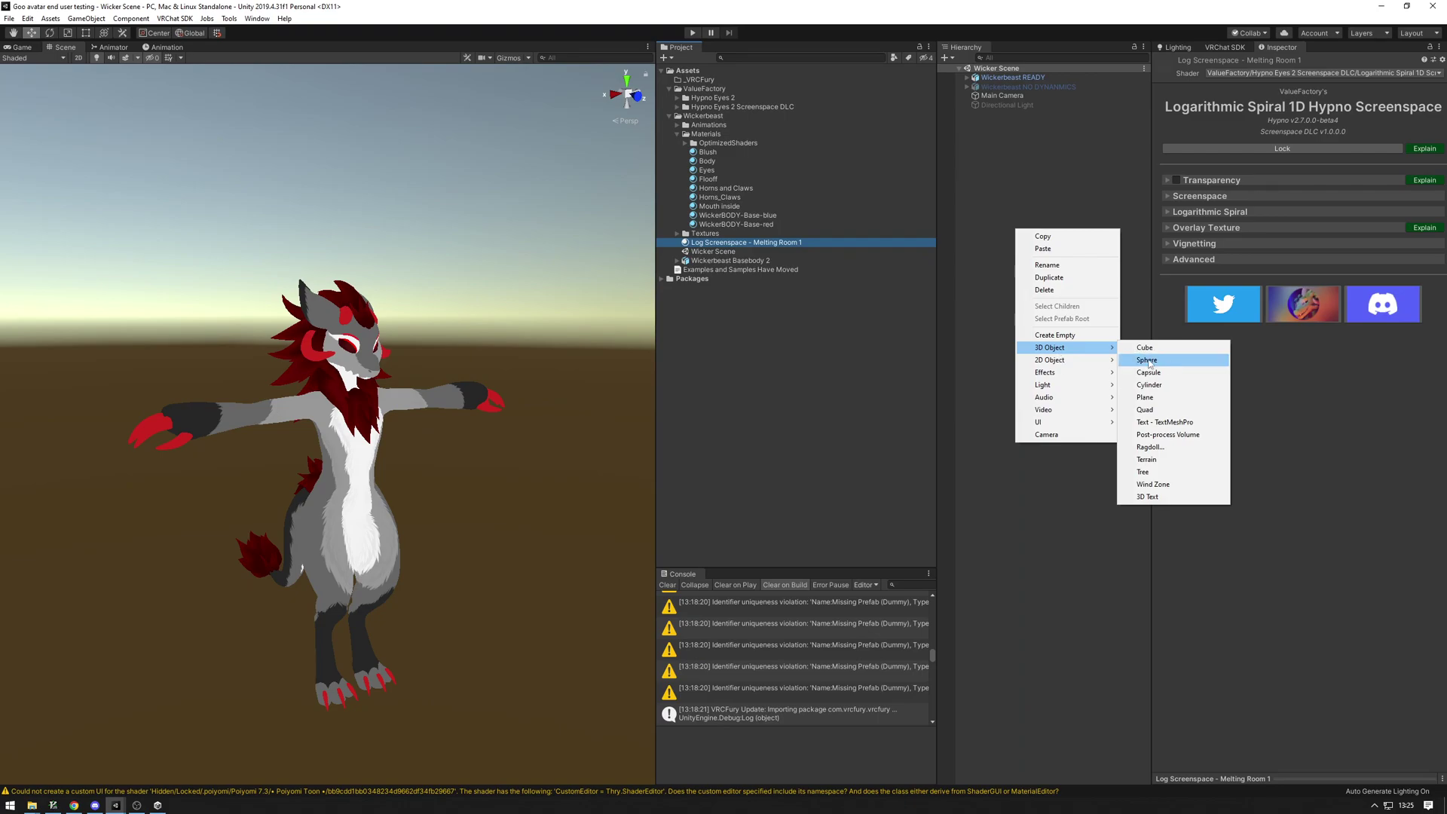
left_click(1173, 348)
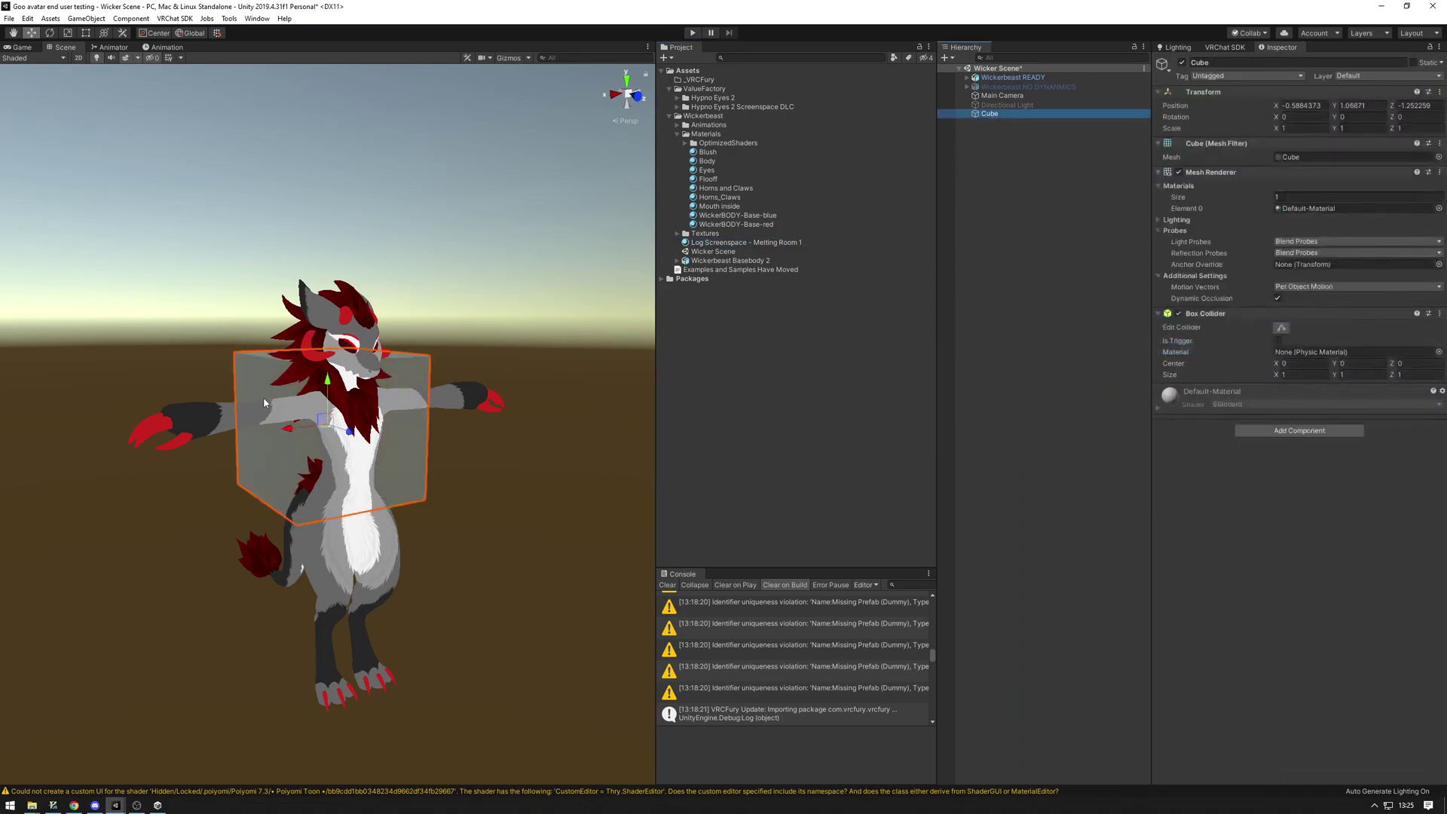
Step: Try to apply the Log Screenspace - Melting Room 1 material to the cube directly in the scene view
left_click_drag(257, 406, 439, 449, "alt")
left_click_drag(720, 243, 423, 301)
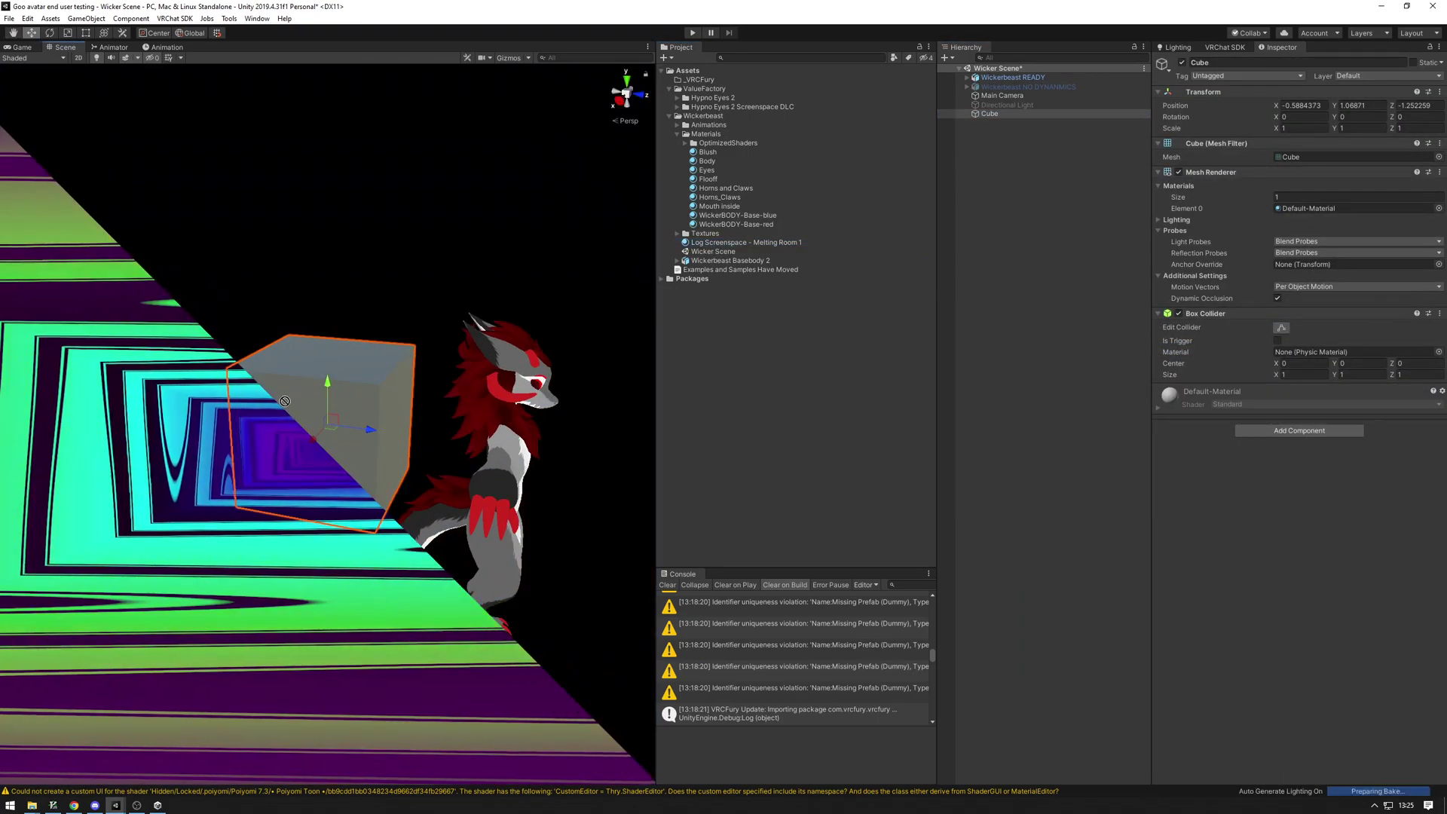
right_click_drag(377, 417, 403, 389)
left_click_drag(401, 390, 421, 422, "alt")
right_click_drag(422, 421, 414, 420)
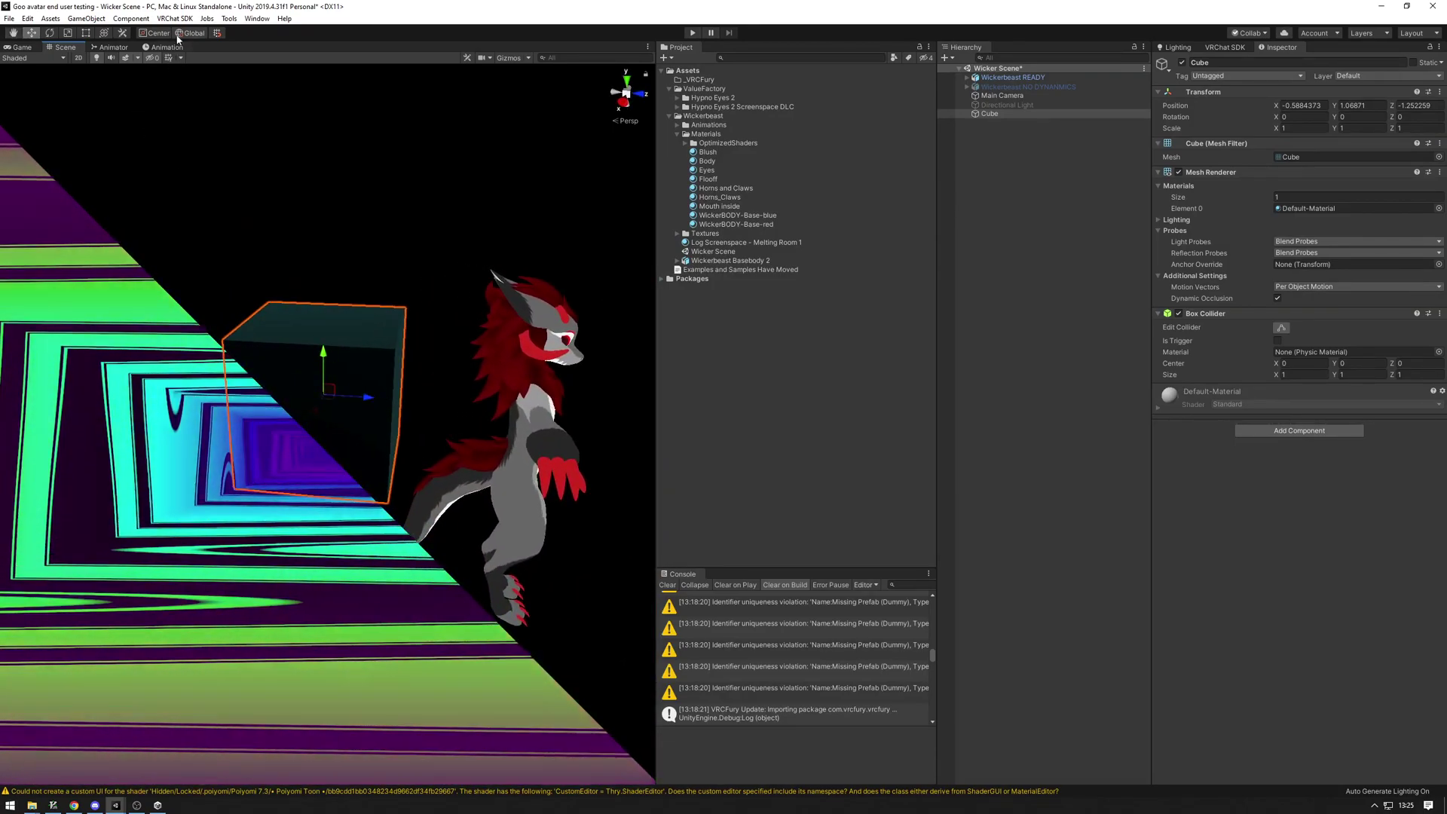
Step: Assign the Log Screenspace - Melting Room 1 material as Element 0 of the cube's mesh renderer
mouse_move(477, 219)
left_mouse_down("alt")
mouse_move(457, 248)
mouse_move(455, 233)
mouse_move(478, 239)
left_mouse_up("alt")
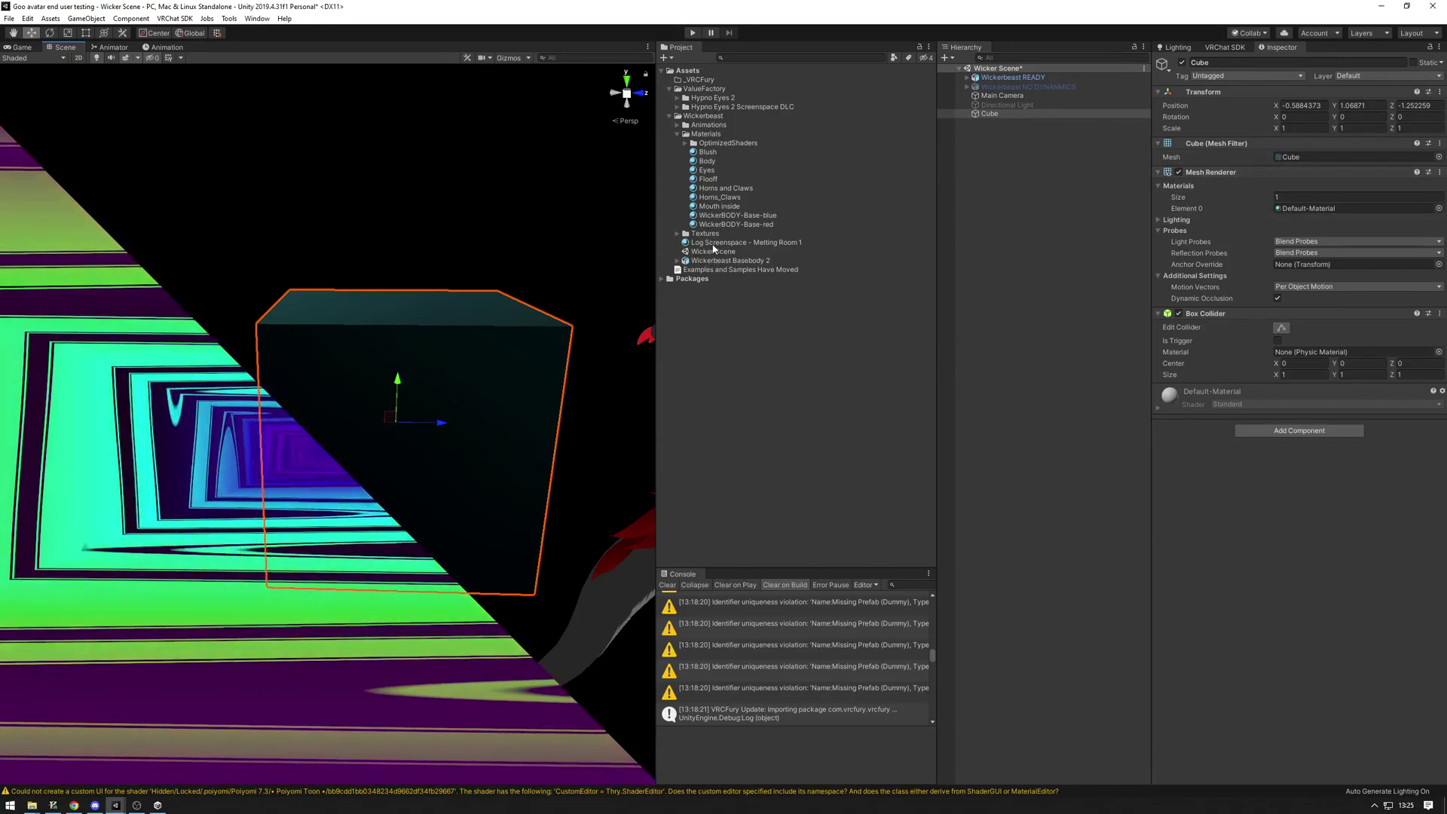
left_click_drag(718, 243, 1350, 208)
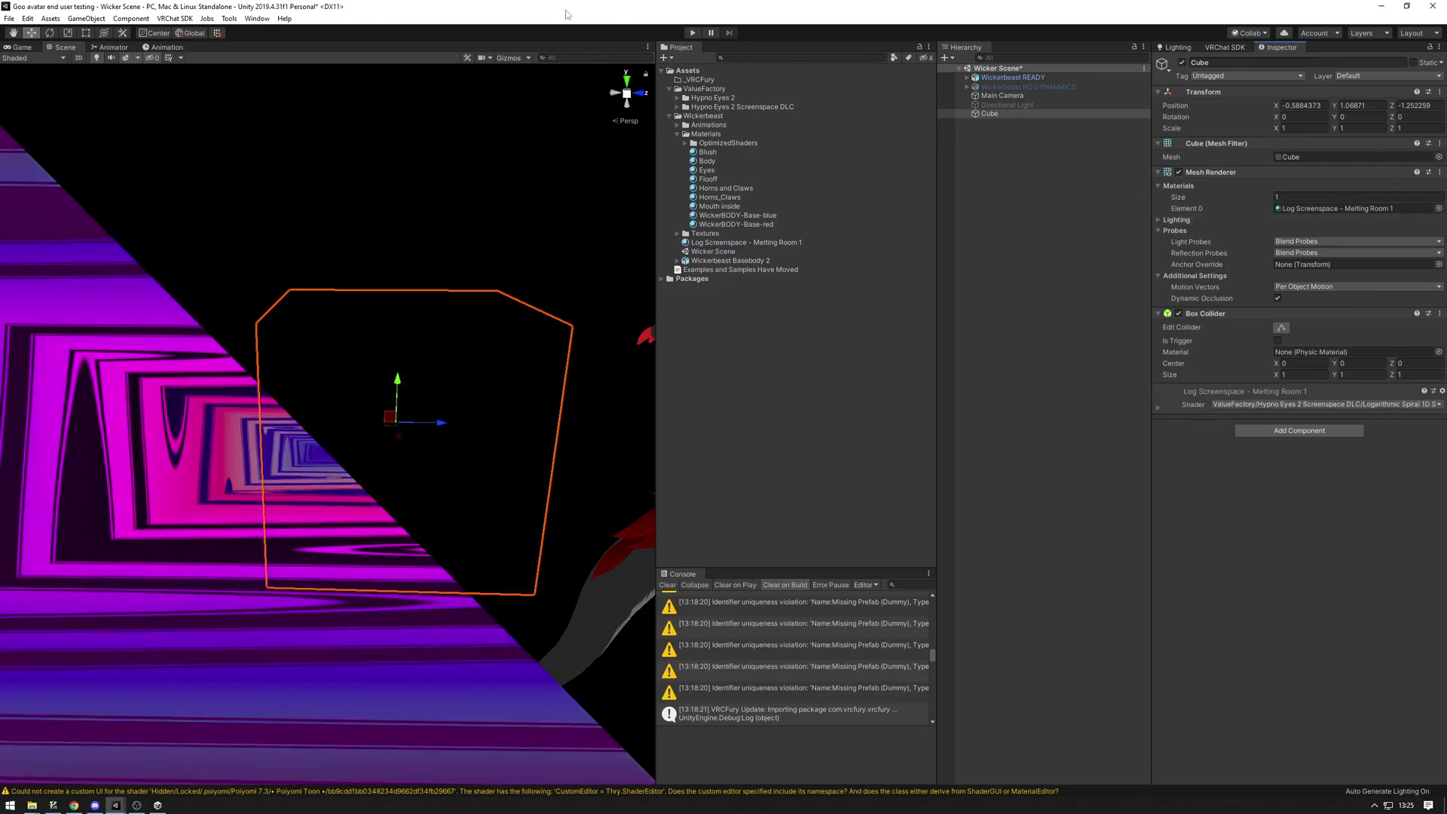
mouse_move(298, 252)
middle_mouse_down()
mouse_move(610, 191)
mouse_move(294, 304)
mouse_move(279, 245)
middle_mouse_up()
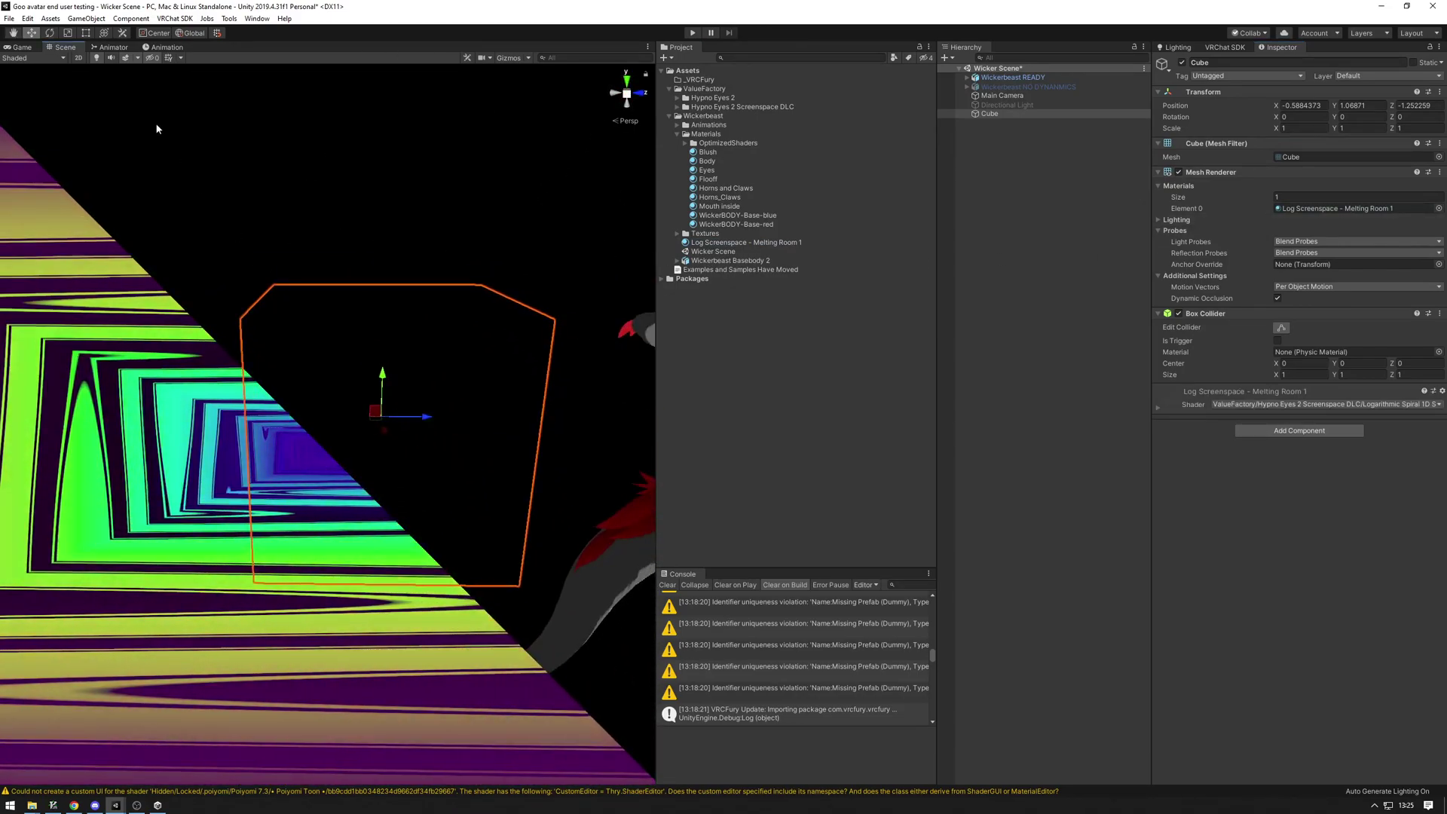
Step: Set the skybox material in the scene's lighting settings to Default-Skybox
left_click(257, 19)
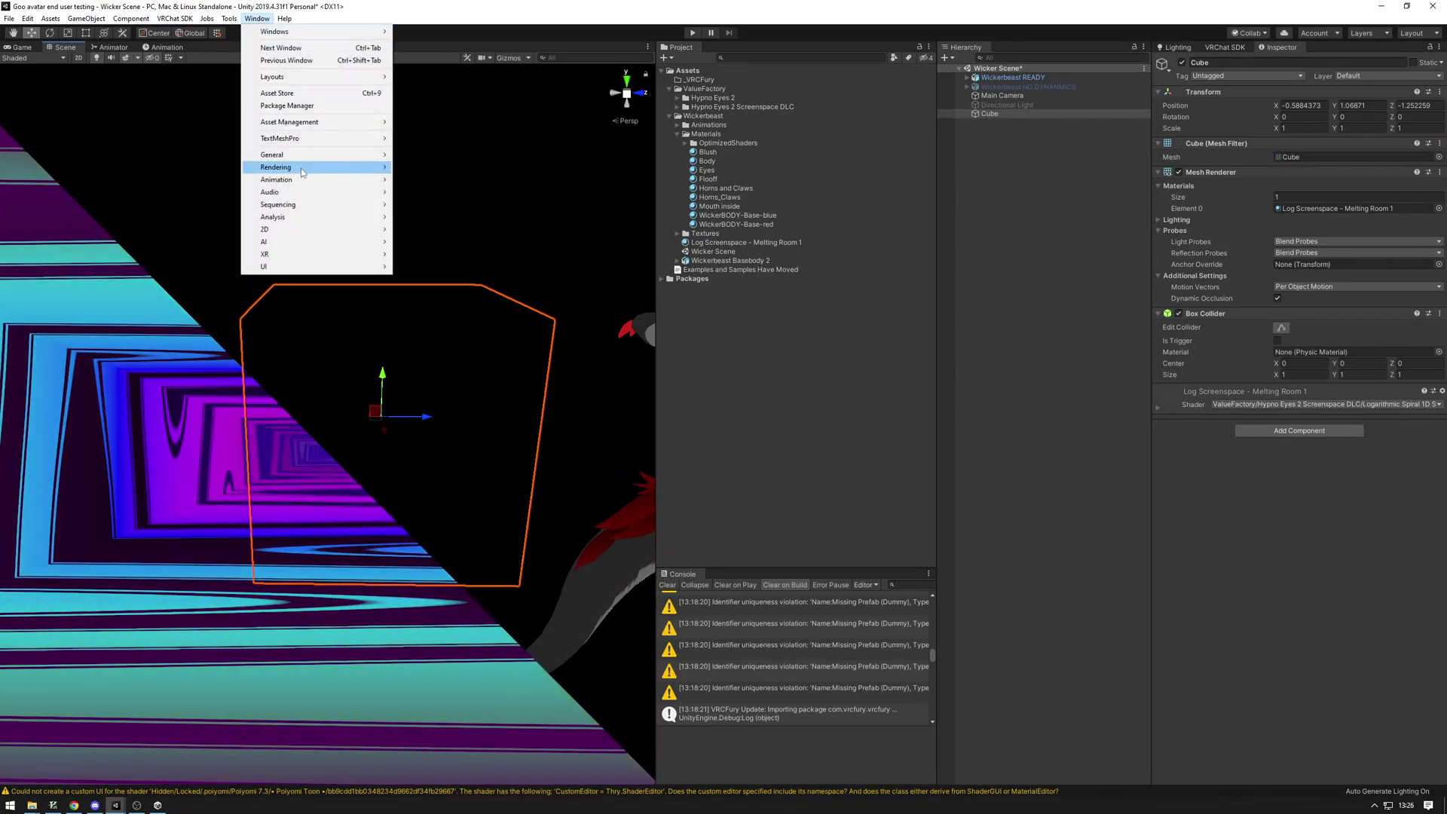
mouse_move(302, 173)
left_click(434, 168)
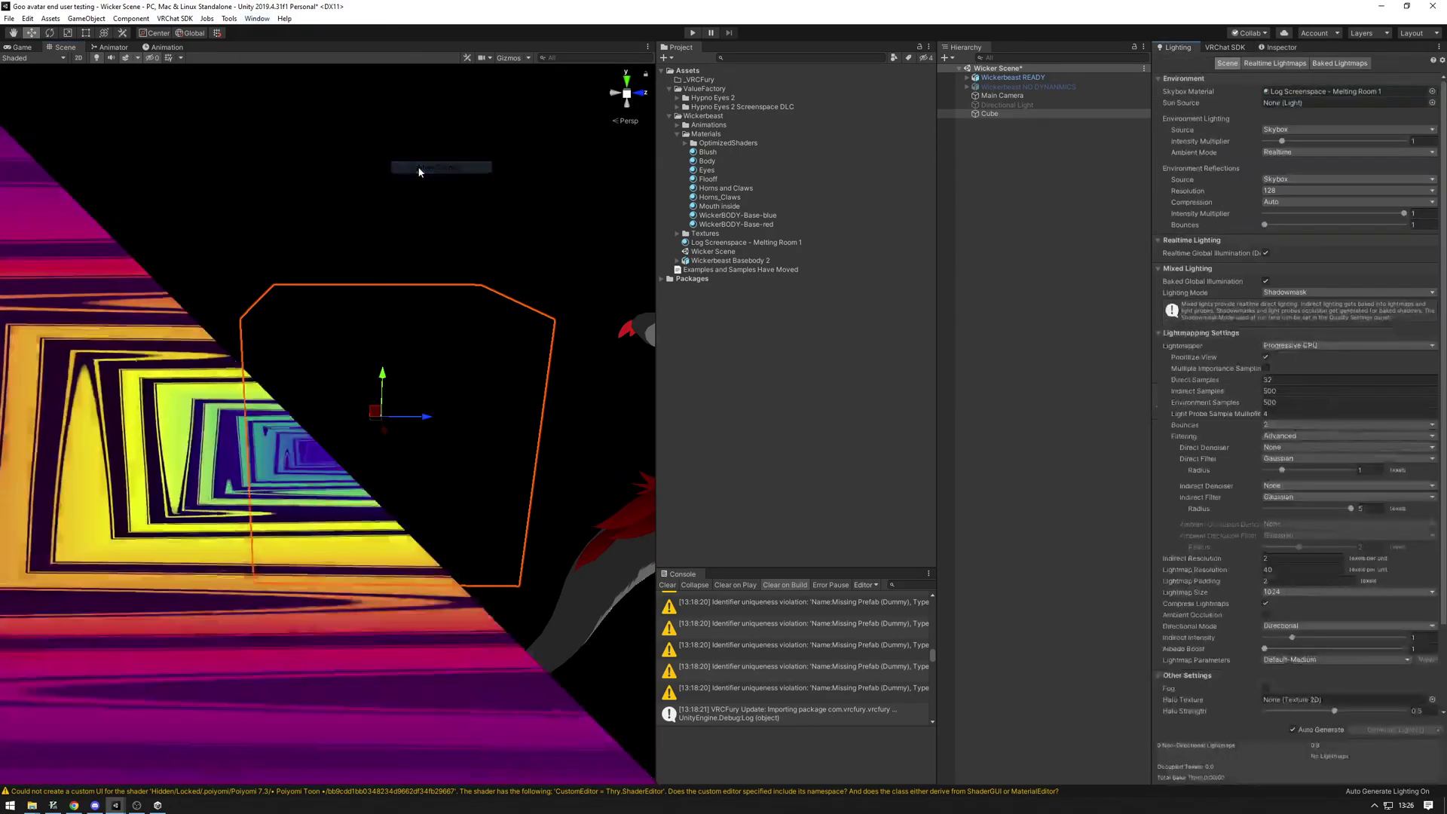
left_click(1432, 92)
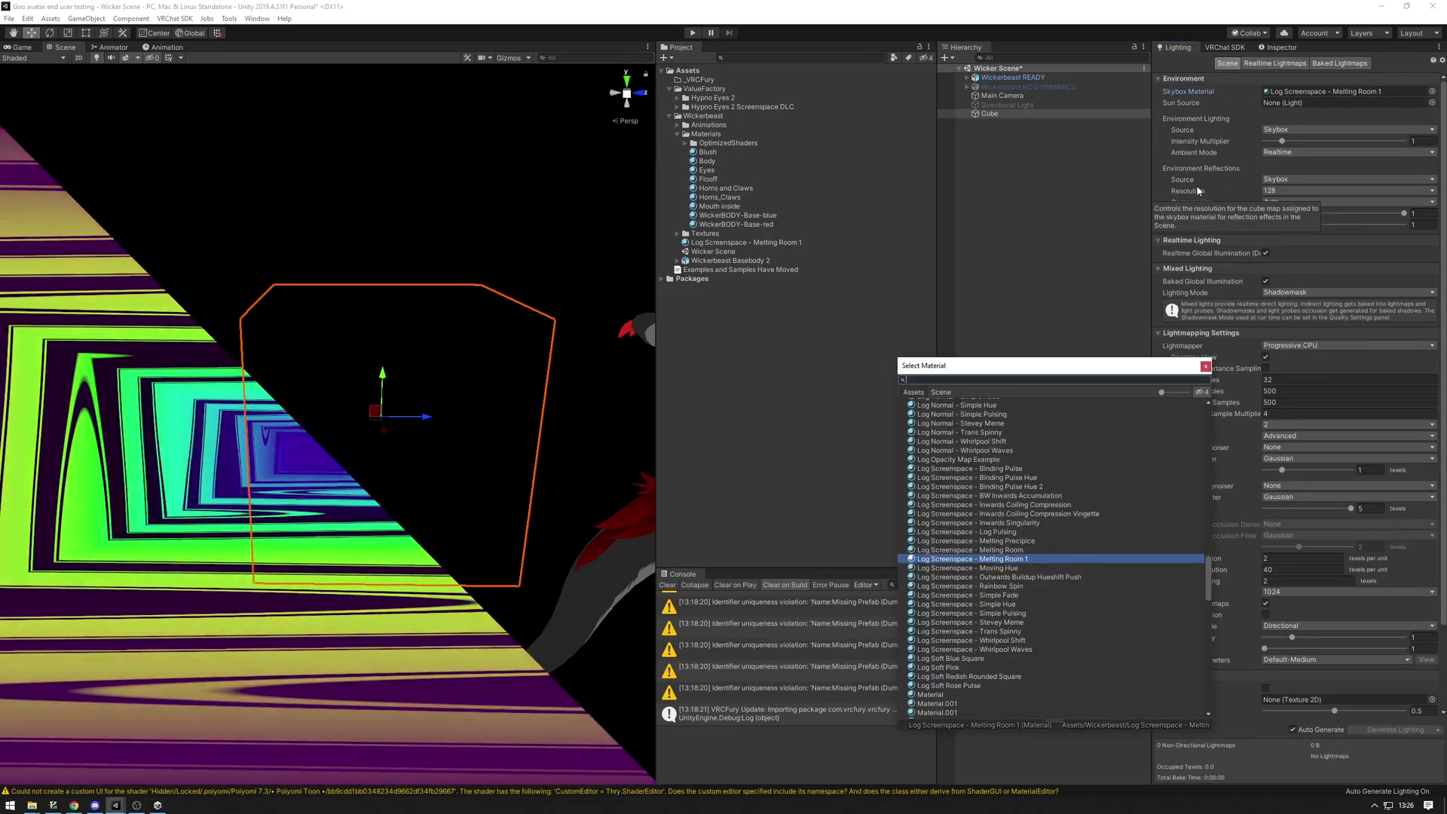
type("defa")
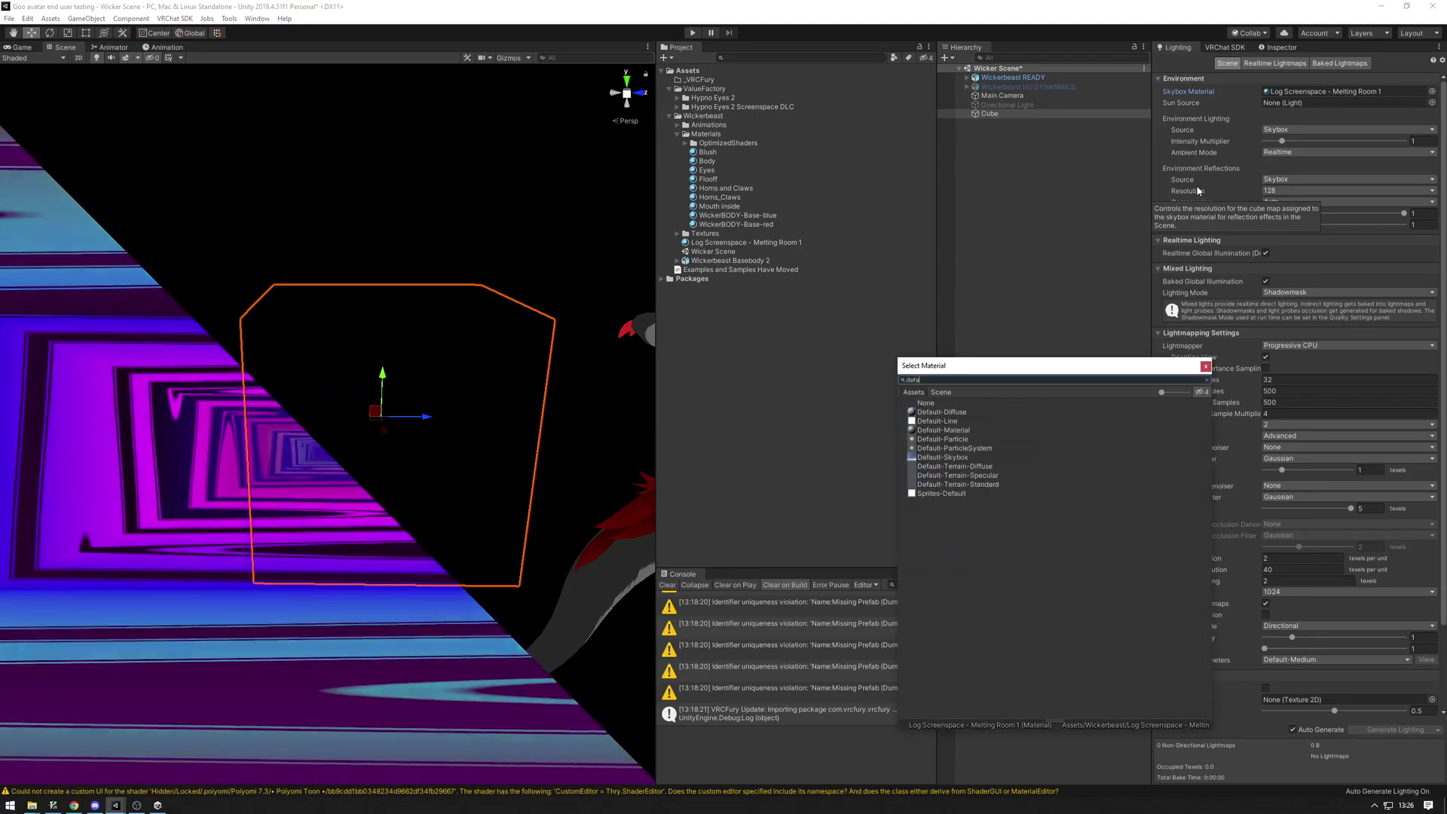
key("Down")
key("Down")
key("Down")
key("Down")
key("Down")
key("Down")
key("Down")
key("Return")
right_click_drag(386, 251, 352, 229)
key("d")
key("a")
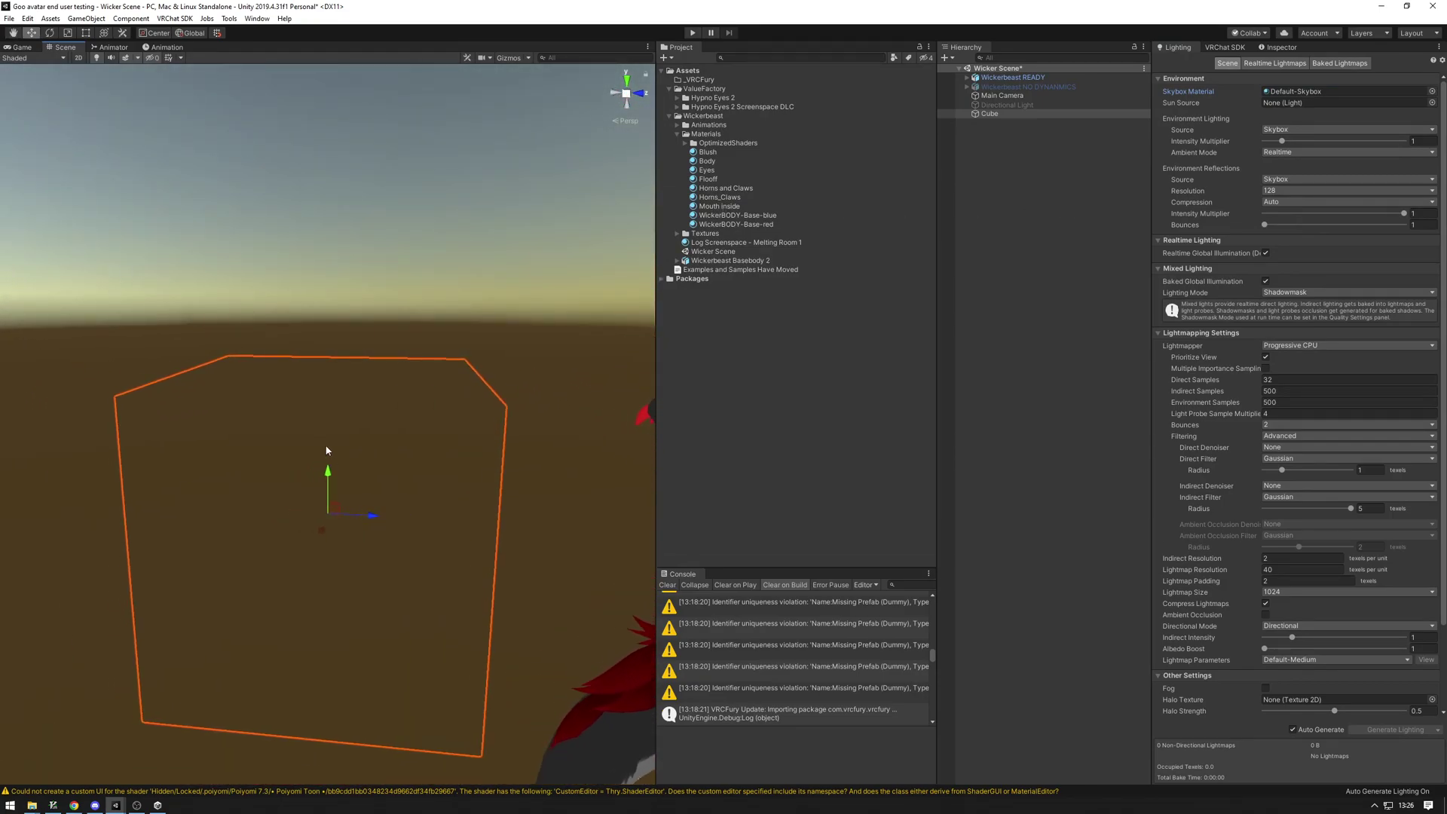
left_click_drag(311, 411, 582, 460, "alt")
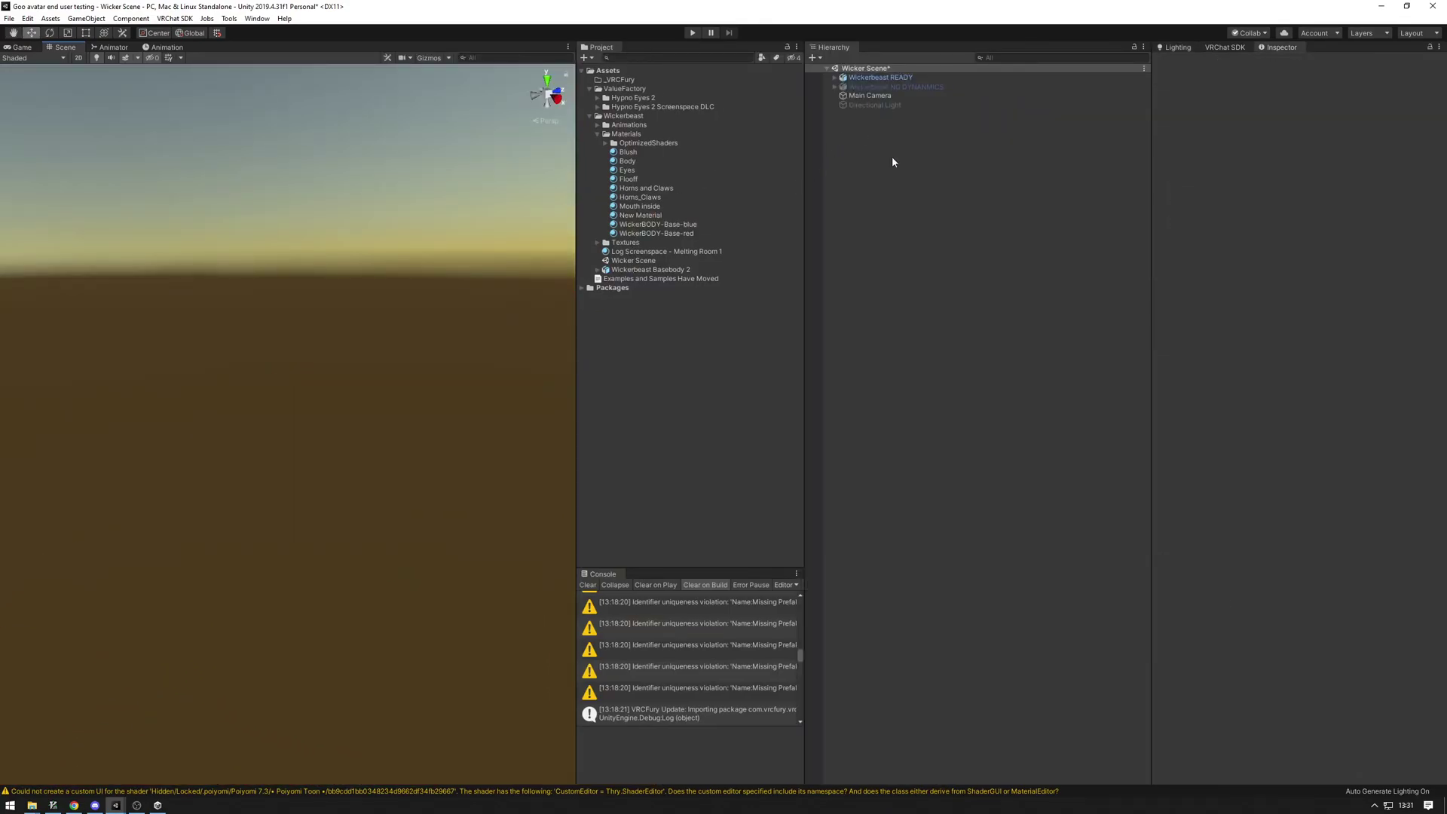
Step: Add a 3D quad to the scene and apply the Log Screenspace - Melting Room 1 material to it
right_click(892, 158)
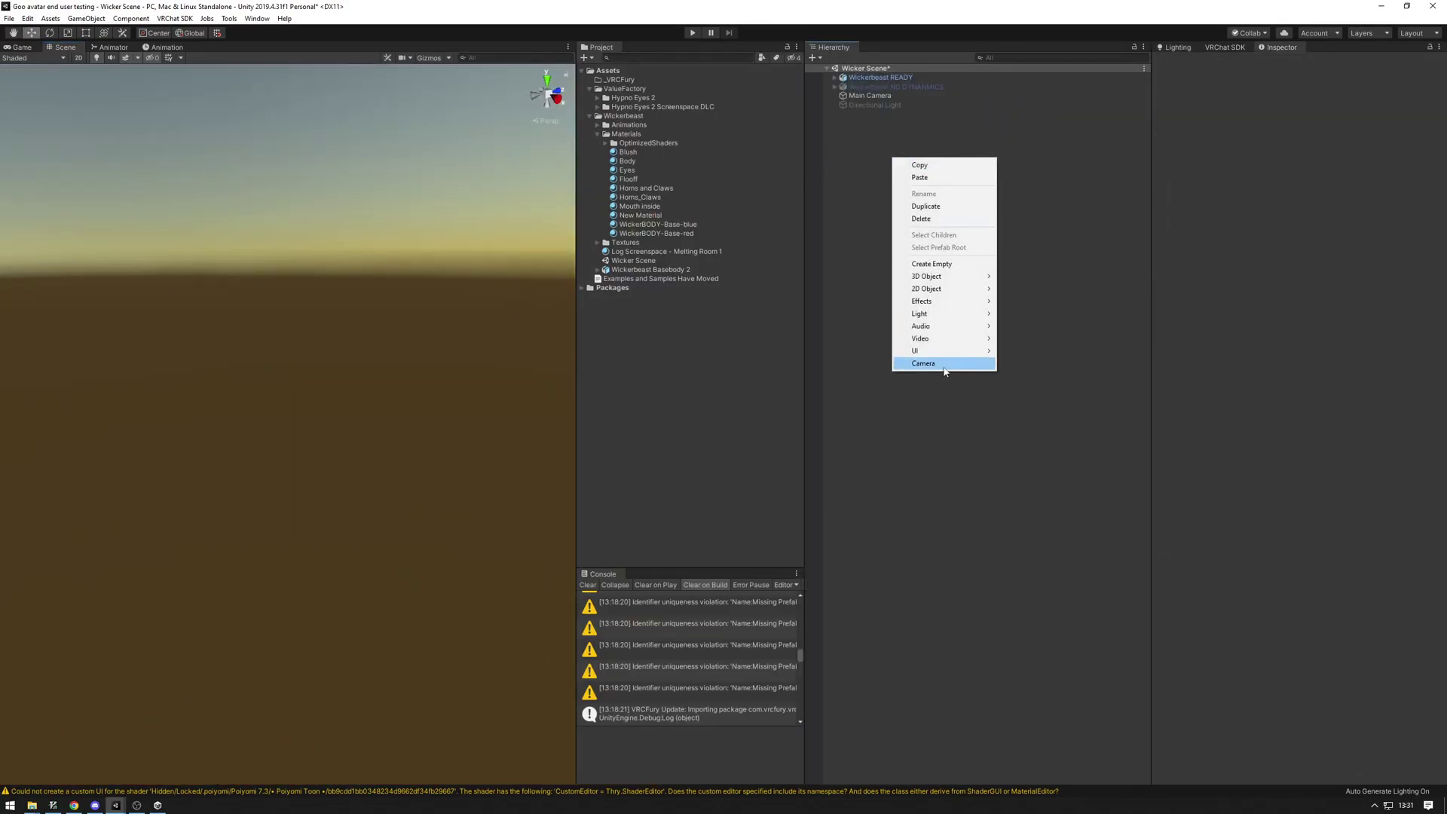
mouse_move(935, 277)
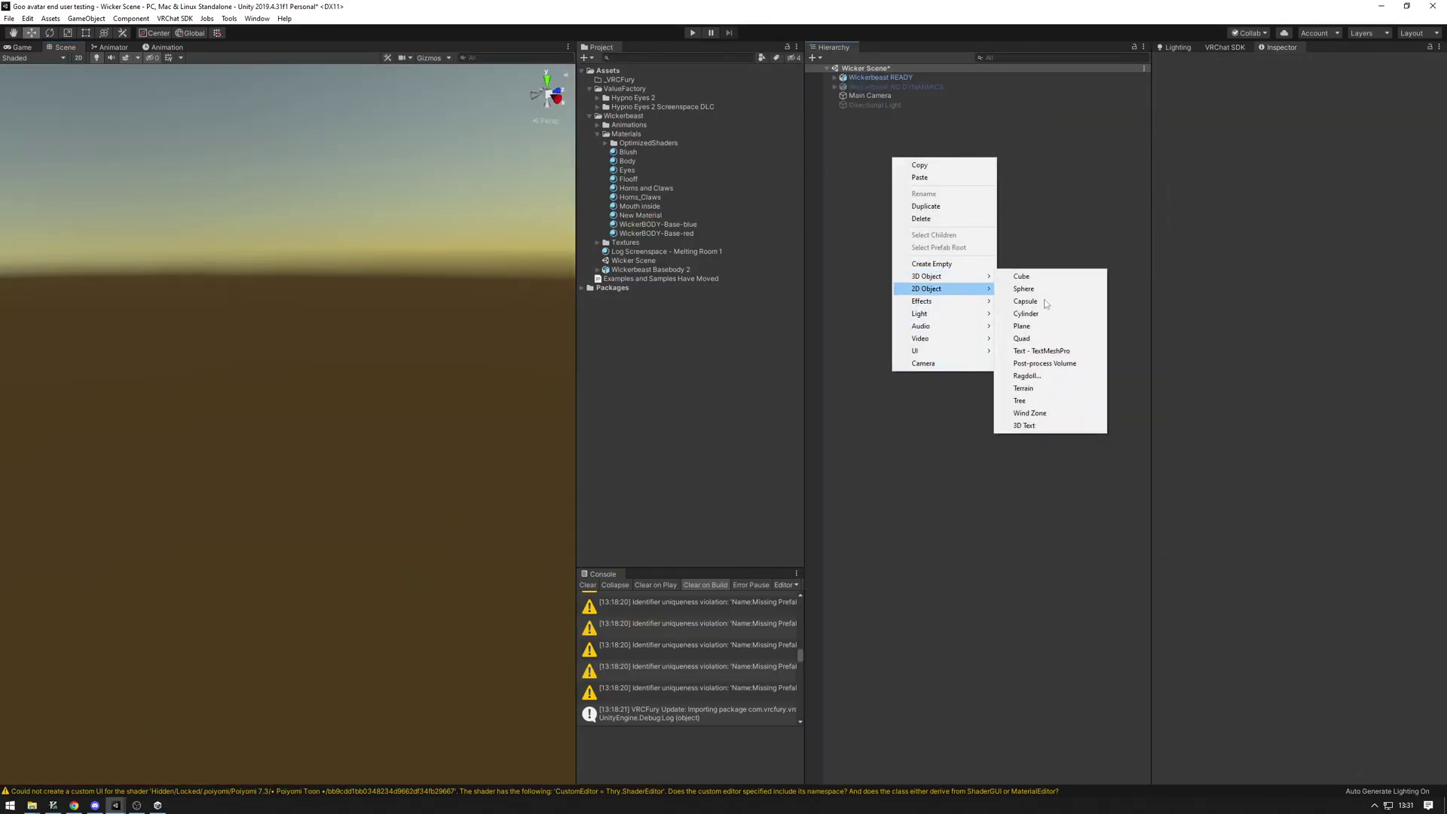
left_click(1046, 338)
left_click_drag(667, 252, 305, 391)
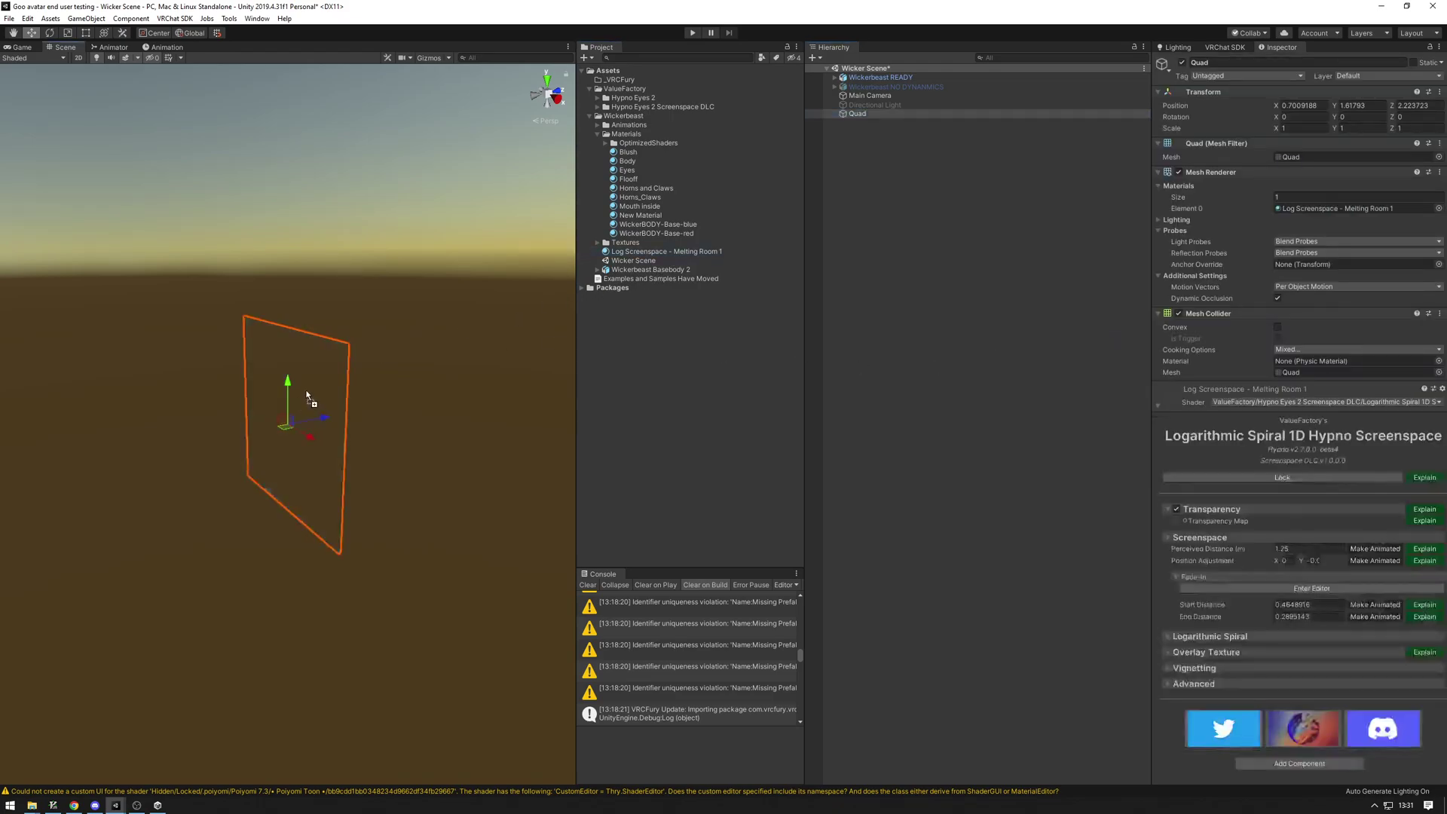
right_click_drag(305, 391, 429, 365)
key("w")
Step: Add a 3D sphere to the scene and delete the quad
right_click(1031, 273)
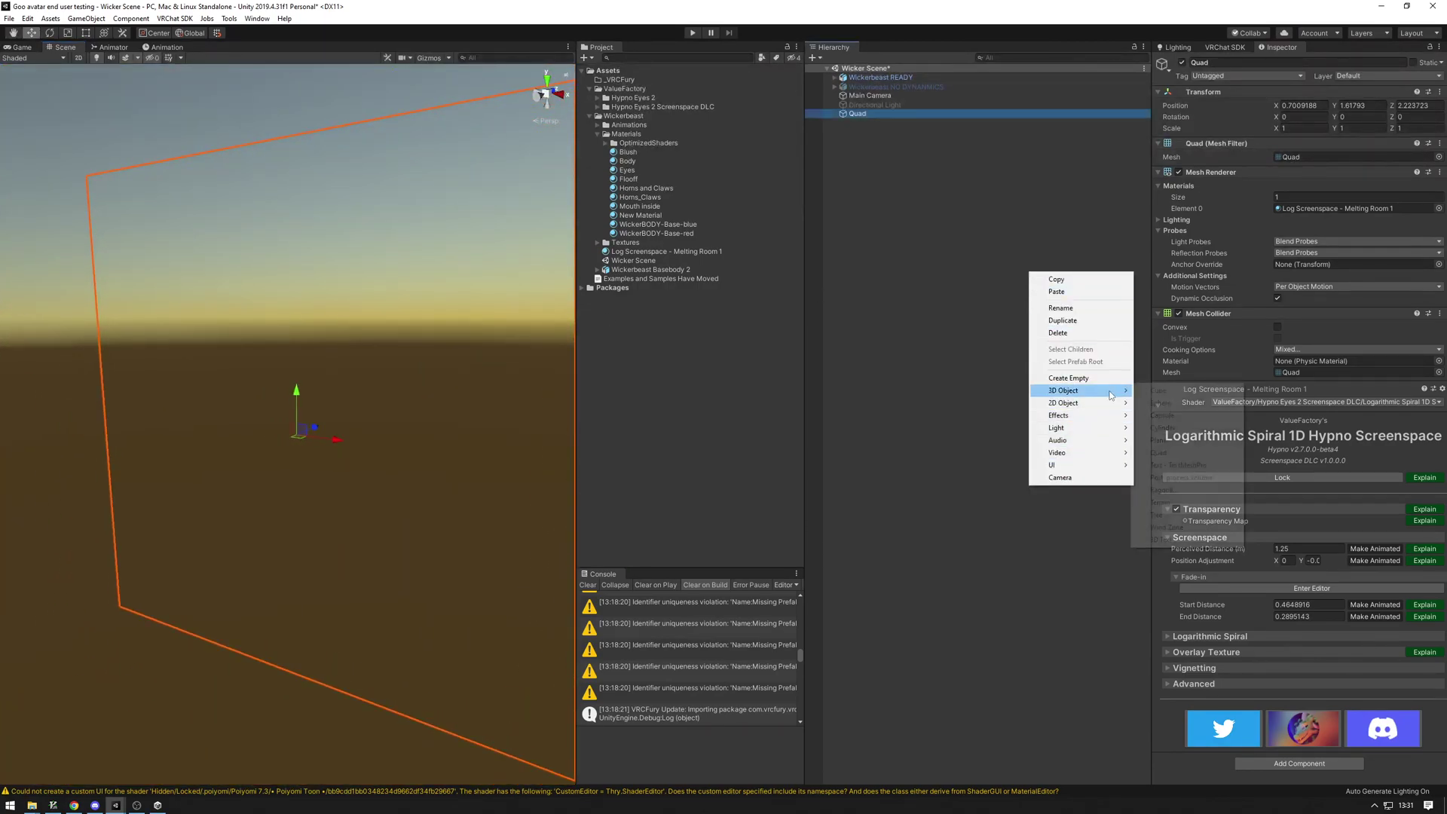
mouse_move(1115, 391)
left_click(1188, 404)
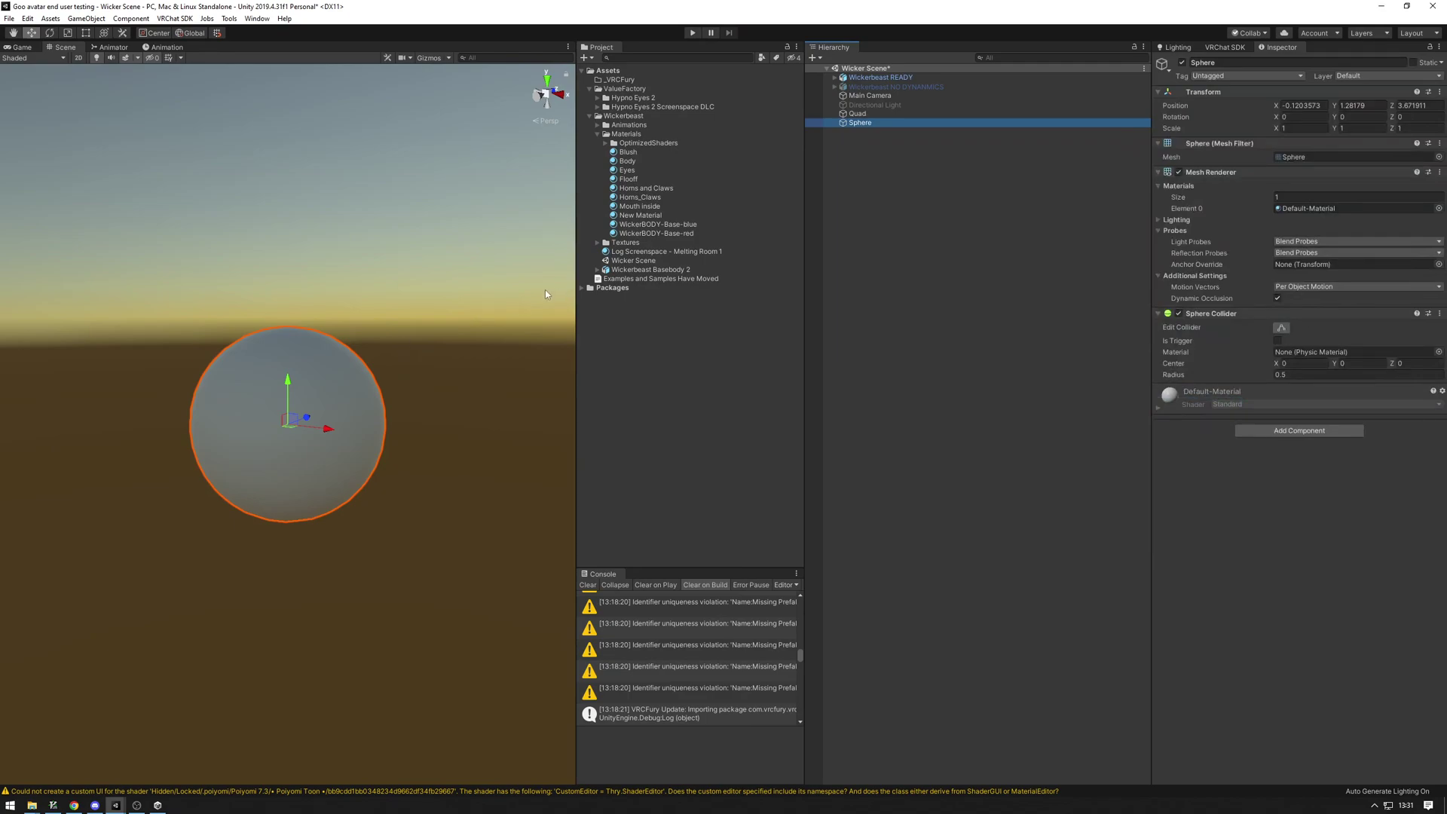
left_click(397, 320)
left_click(316, 390)
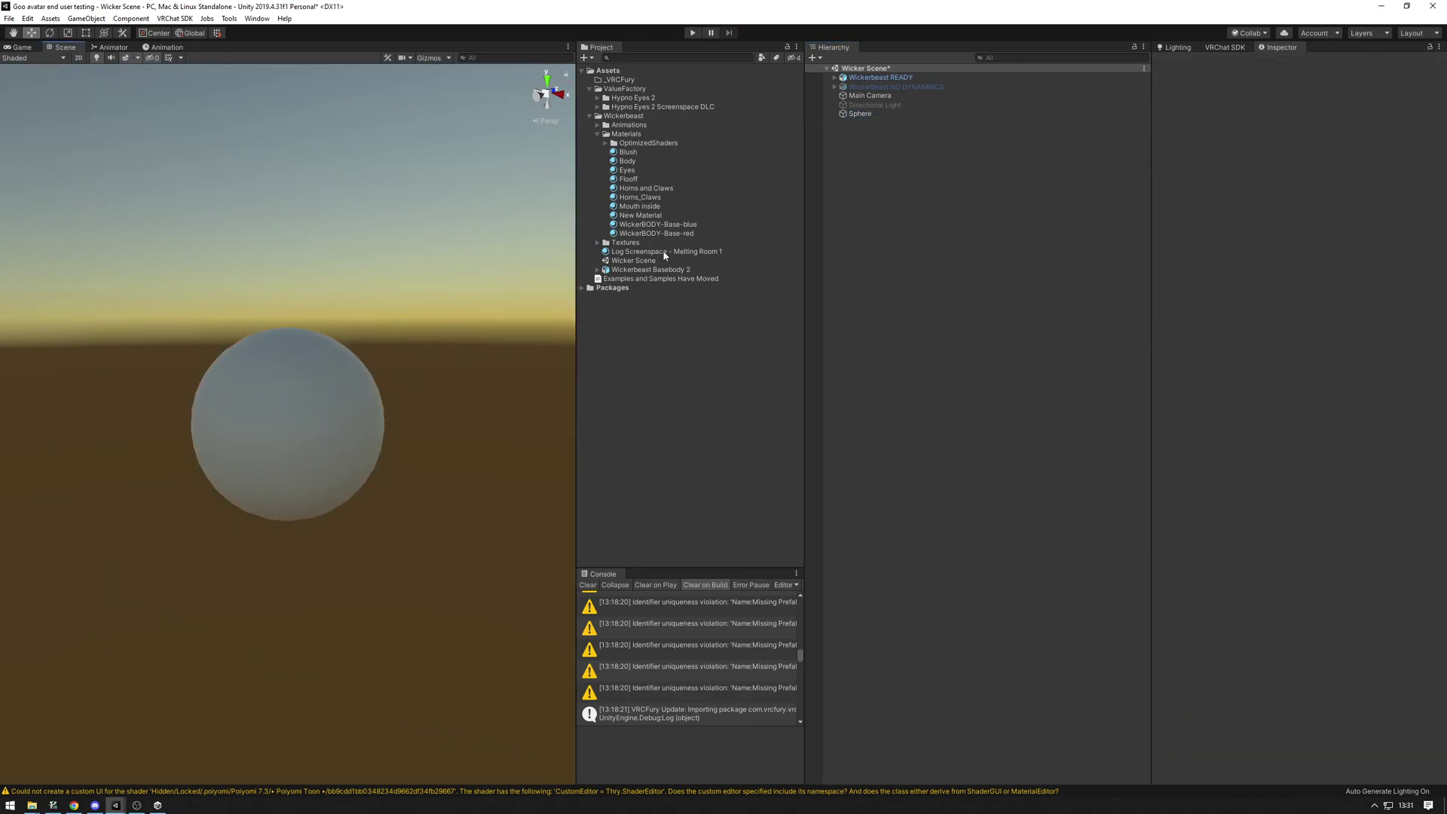
Step: Apply the Log Screenspace - Melting Room 1 material to the sphere
mouse_move(297, 362)
right_mouse_down()
mouse_move(289, 343)
mouse_move(298, 352)
right_mouse_up()
scroll(236, 478, "down", 1)
left_click_drag(368, 362, 97, 594)
scroll(253, 471, "up", 5)
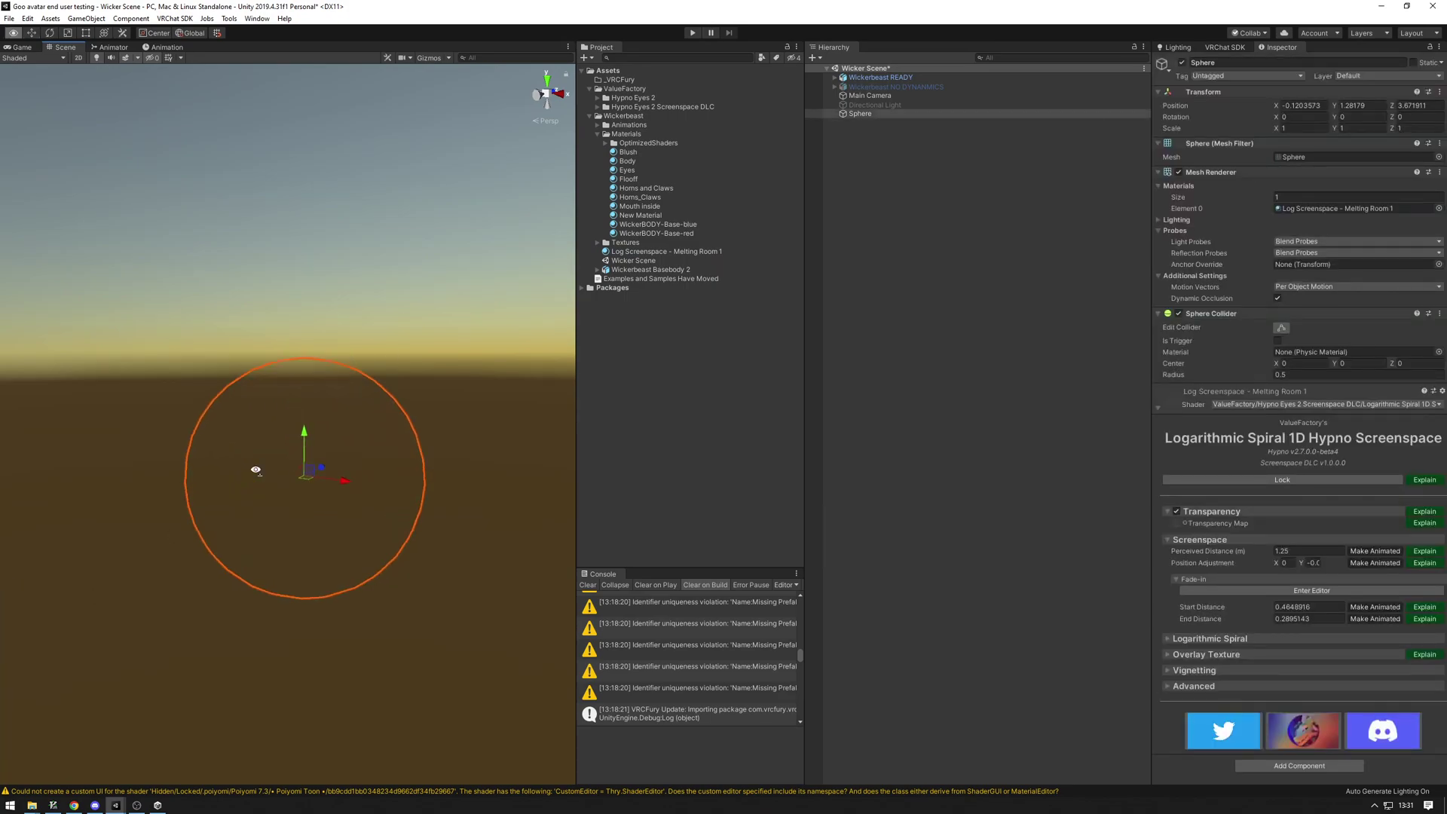
mouse_move(254, 471)
right_mouse_down()
mouse_move(297, 497)
mouse_move(401, 450)
mouse_move(38, 462)
mouse_move(253, 482)
right_mouse_up()
key("d")
key("s")
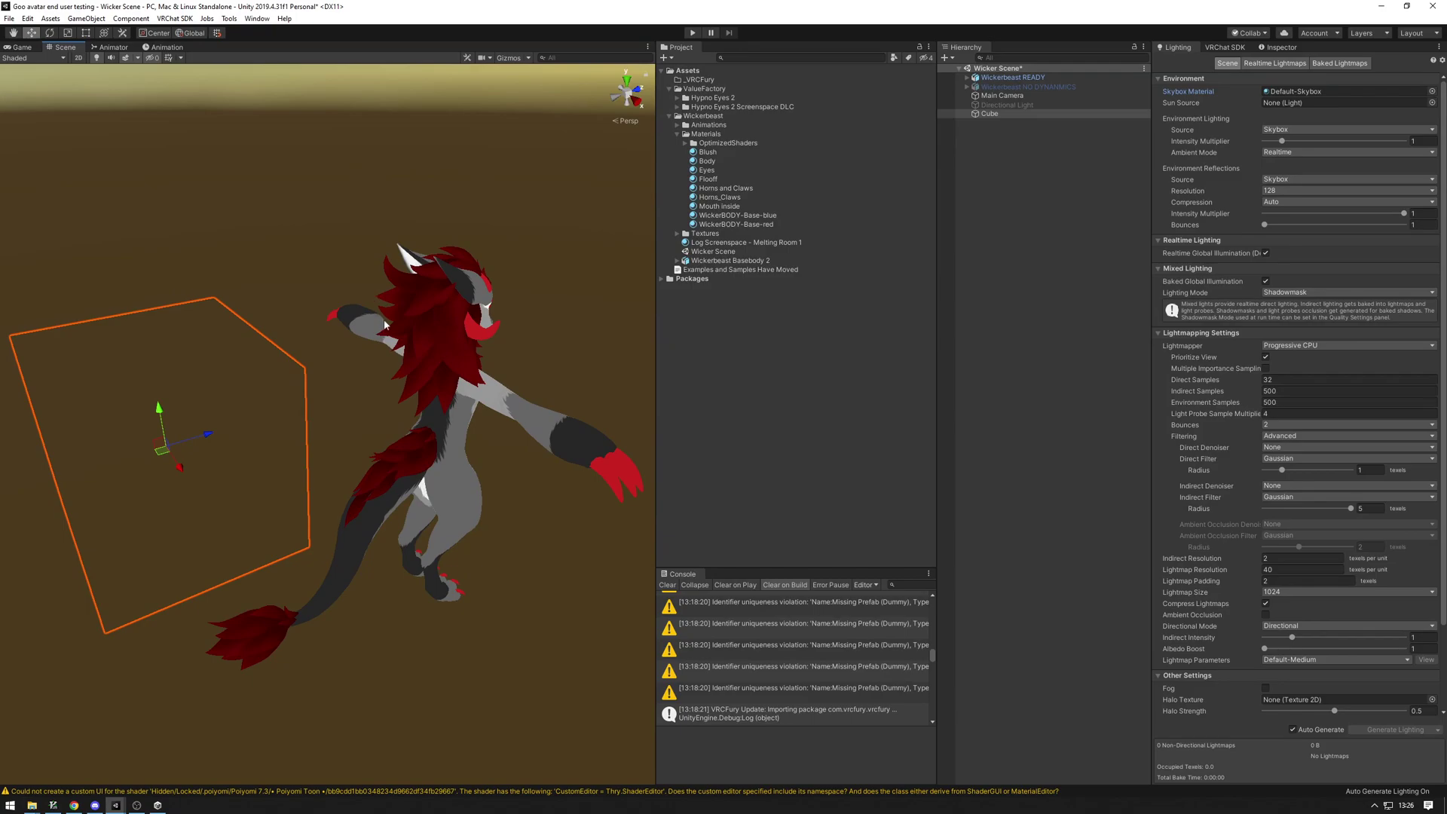
Step: Expand the full bone hierarchy of the Wickerbeast READY avatar and widen the Hierarchy area
right_click_drag(408, 319, 415, 313)
left_click_drag(414, 313, 407, 325, "alt")
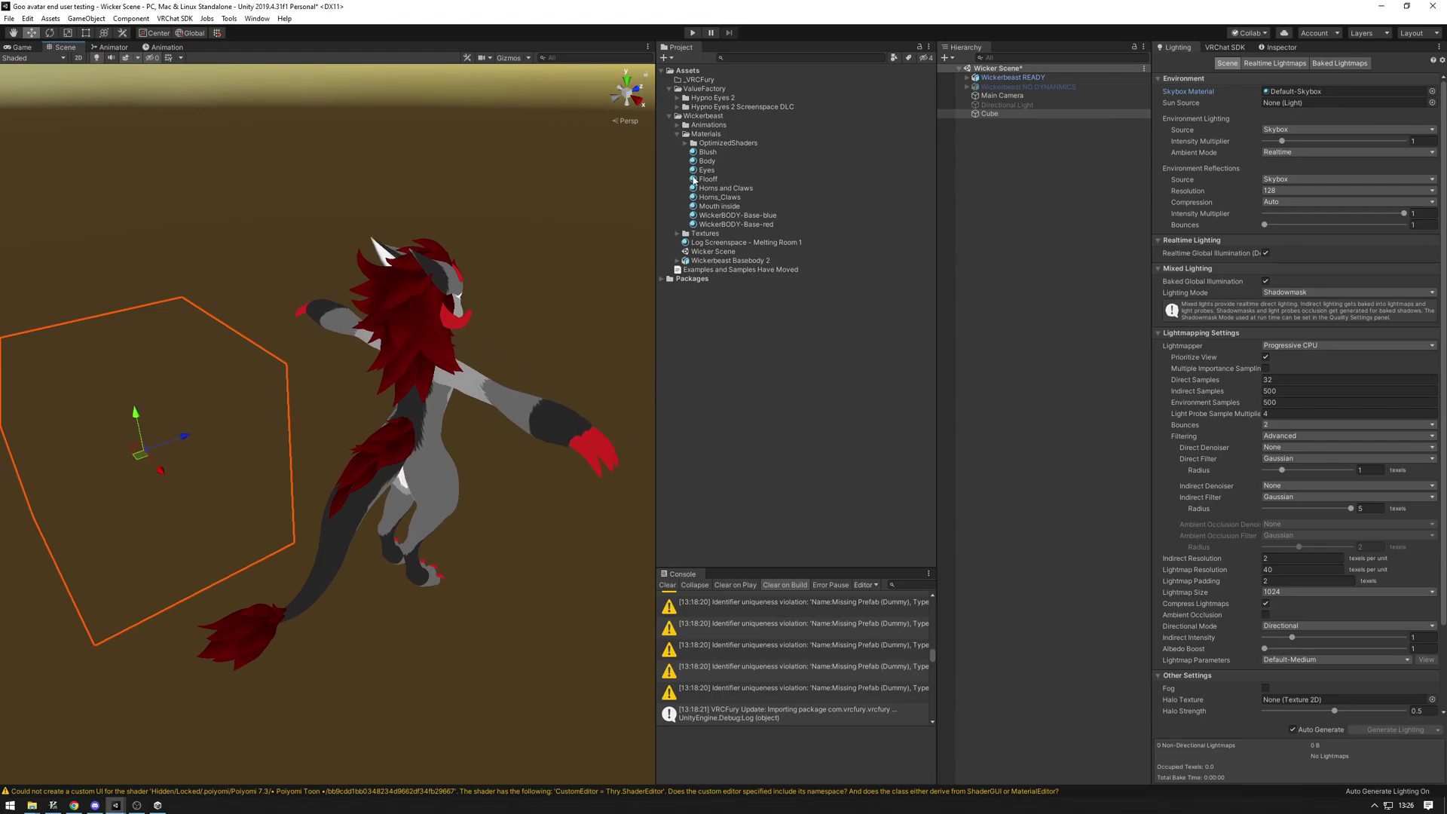
left_click(967, 77, "alt")
left_click_drag(937, 289, 804, 289)
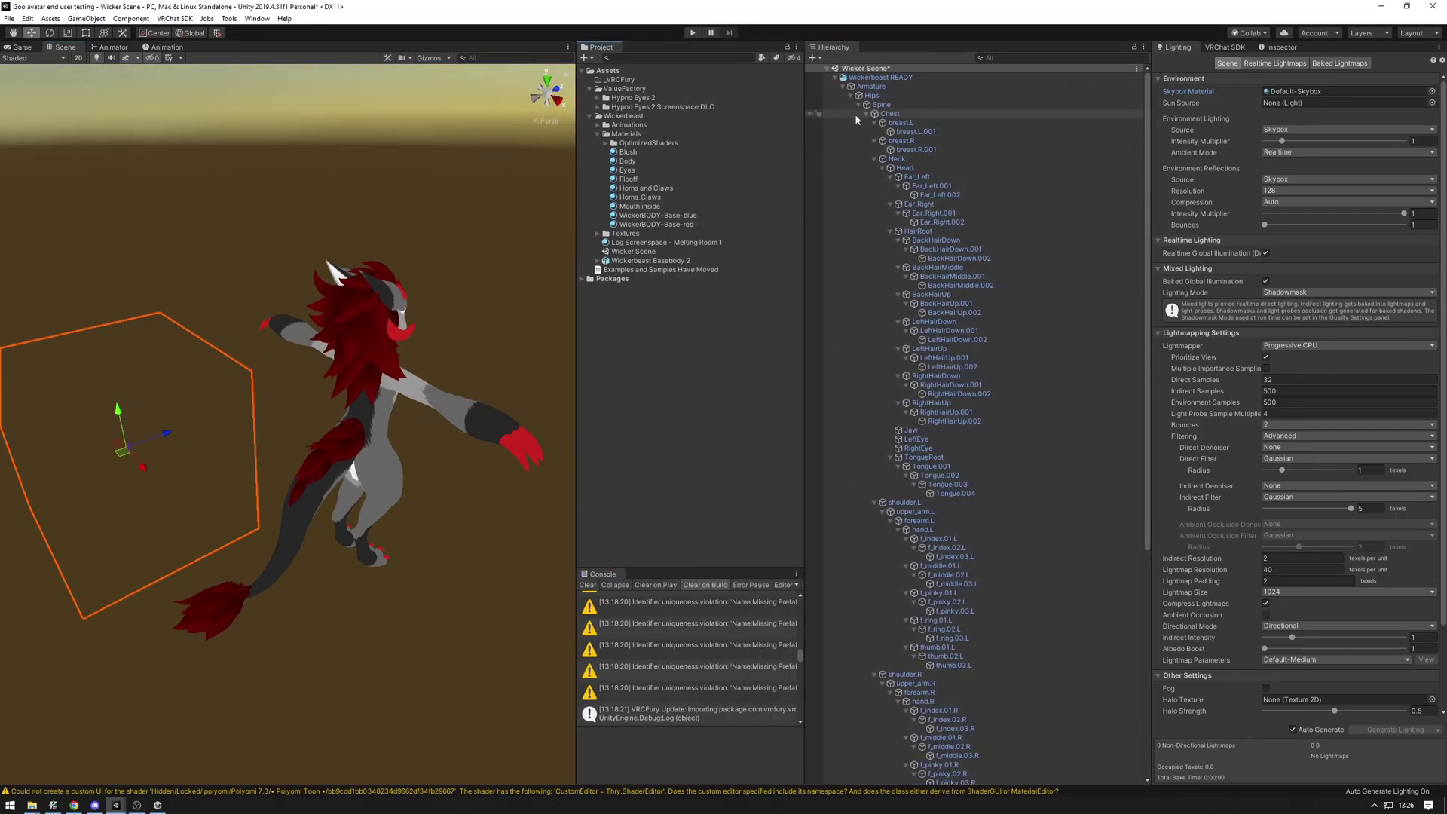
scroll(862, 117, "down", 8)
scroll(878, 151, "up", 8)
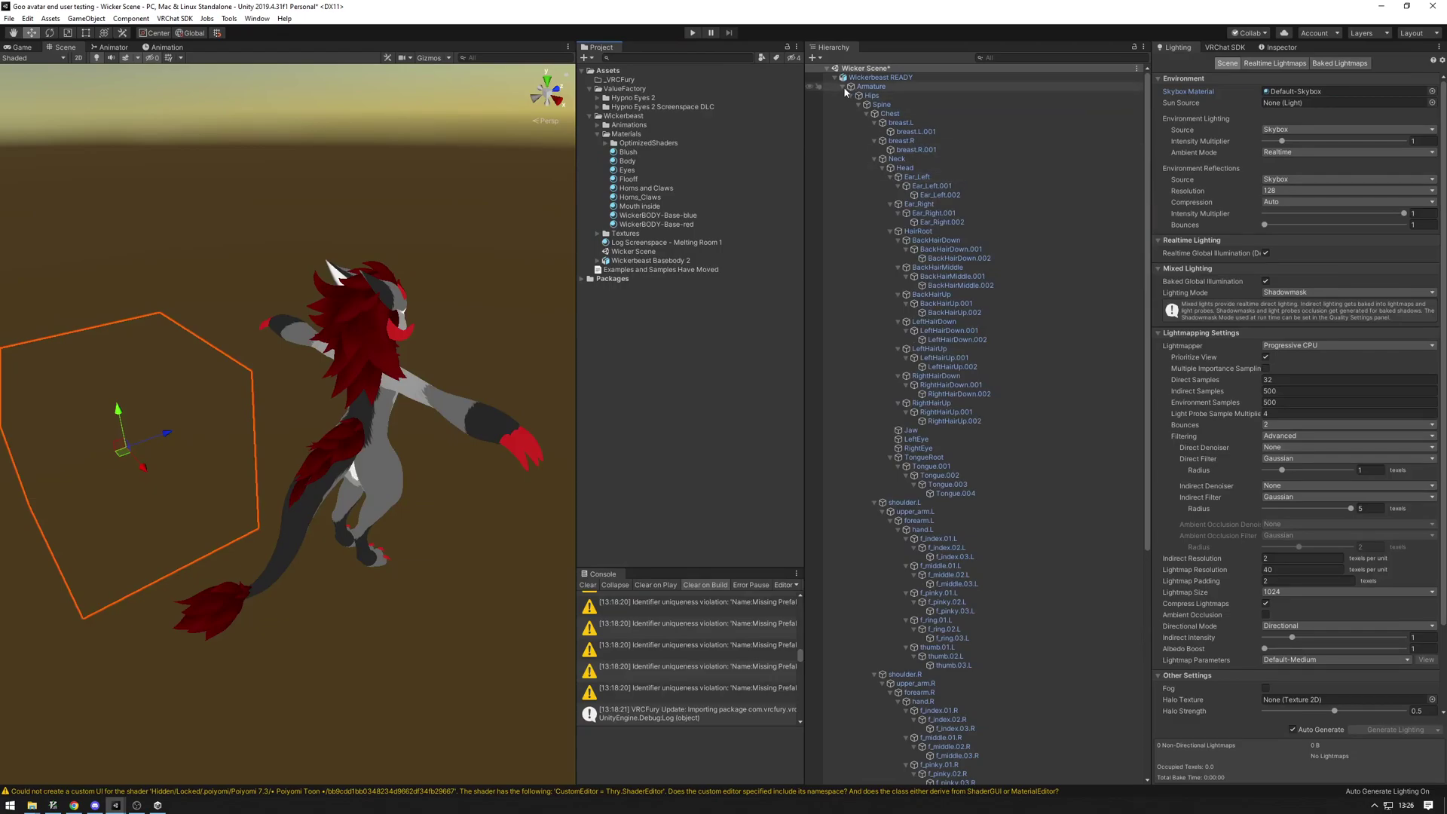
left_click(843, 87, "alt")
left_click(843, 87, "alt")
scroll(928, 362, "down", 8)
scroll(935, 362, "up", 4)
Step: Select the hand.R bone in the avatar's armature and check where it sits on the model
left_click(951, 354)
left_click(895, 524)
mouse_move(325, 337)
right_mouse_down()
mouse_move(375, 355)
mouse_move(343, 323)
right_mouse_up()
key("w")
key("s")
left_click_drag(343, 324, 348, 324, "alt")
Step: Parent the cube to the avatar's hand.R bone
scroll(852, 423, "down", 4)
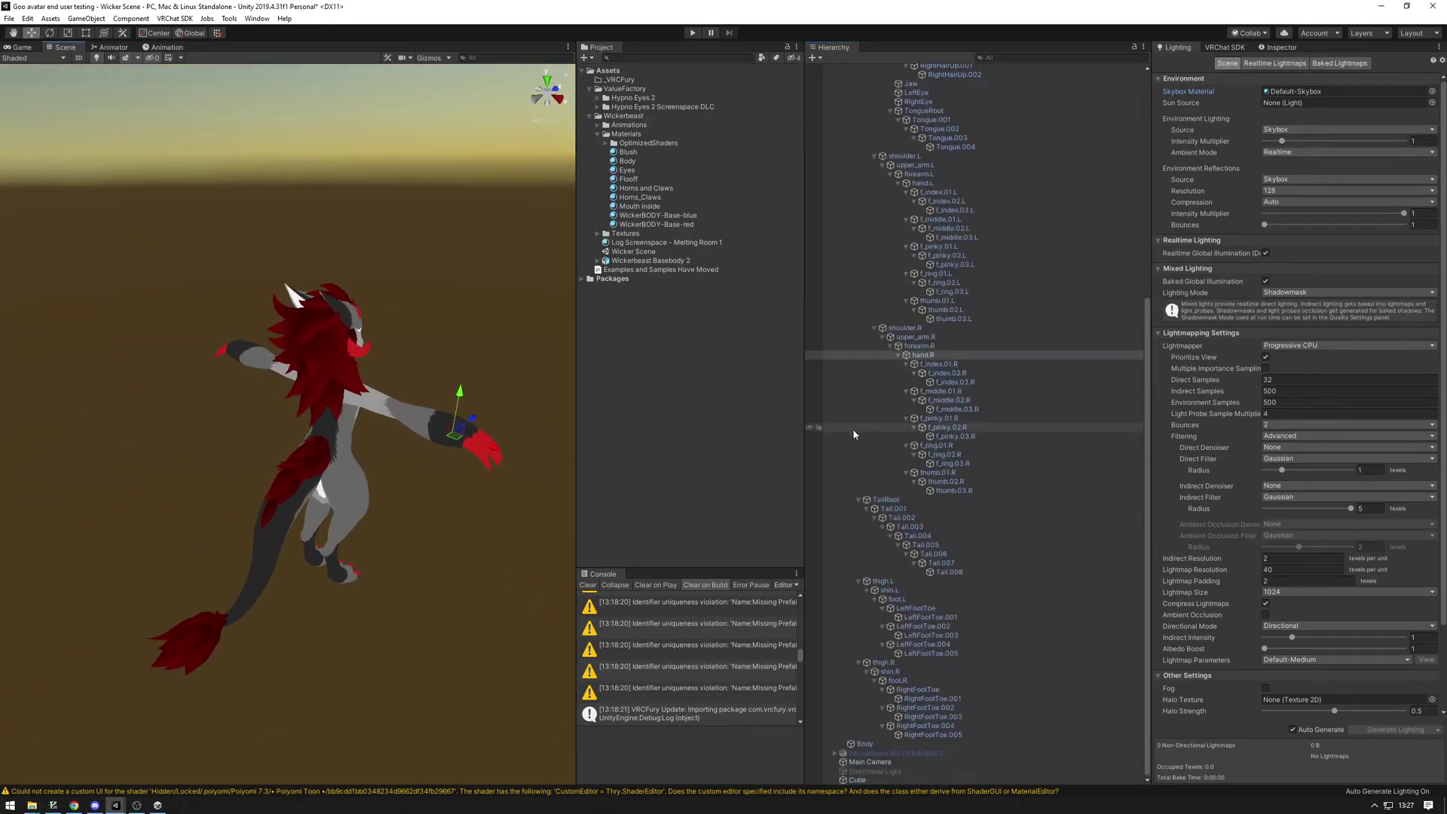
left_click(858, 780)
left_click_drag(920, 450, 935, 355)
left_click_drag(317, 422, 292, 427, "alt")
right_click_drag(291, 427, 288, 426)
right_click_drag(175, 491, 153, 488)
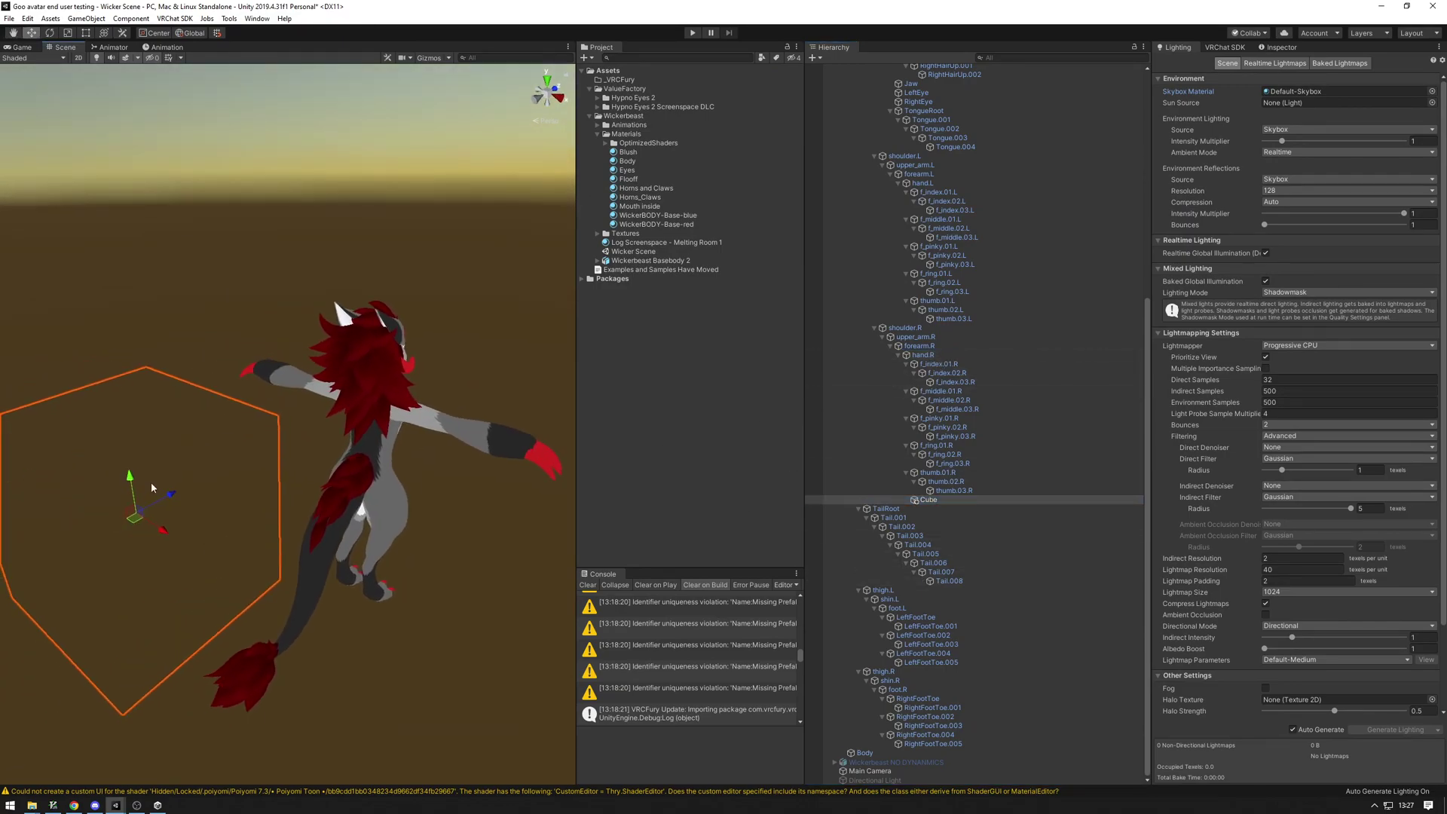
Step: Set the cube's local position to 0 on X, Y and Z
left_click(1280, 47)
left_click(1304, 105)
type("0")
key("Return")
left_click(1361, 105)
type("0")
left_click(1432, 109)
type("0")
Step: Scale the cube down uniformly to about 0.005 at the avatar's hand
right_click_drag(302, 371, 427, 278)
key("w")
key("s")
key("e")
key("r")
left_click_drag(301, 411, 182, 417)
Step: Examine the cube's screenspace effect around the avatar's hand from close up and from farther away
right_click_drag(182, 418, 328, 423)
left_click_drag(328, 424, 324, 455, "alt")
key("w")
key("s")
key("e")
key("w")
key("s")
scroll(328, 430, "up", 6)
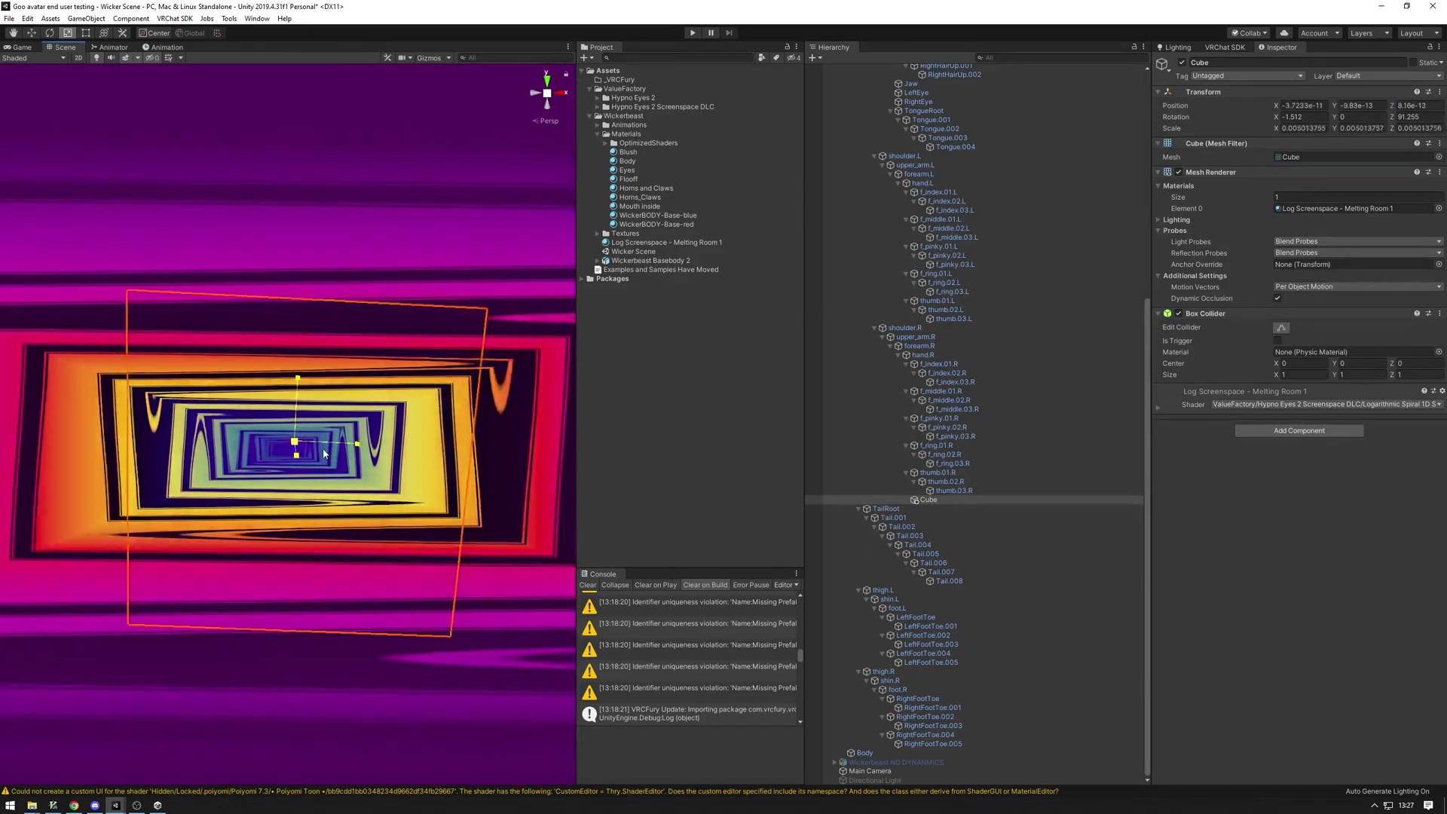
left_click_drag(325, 453, 235, 454, "alt")
key("s")
right_click_drag(236, 454, 236, 459)
key("w")
key("s")
Step: Open the fade-in editor of the Log Screenspace - Melting Room 1 material and view the show-distance sphere around the avatar's hand
left_click(647, 245)
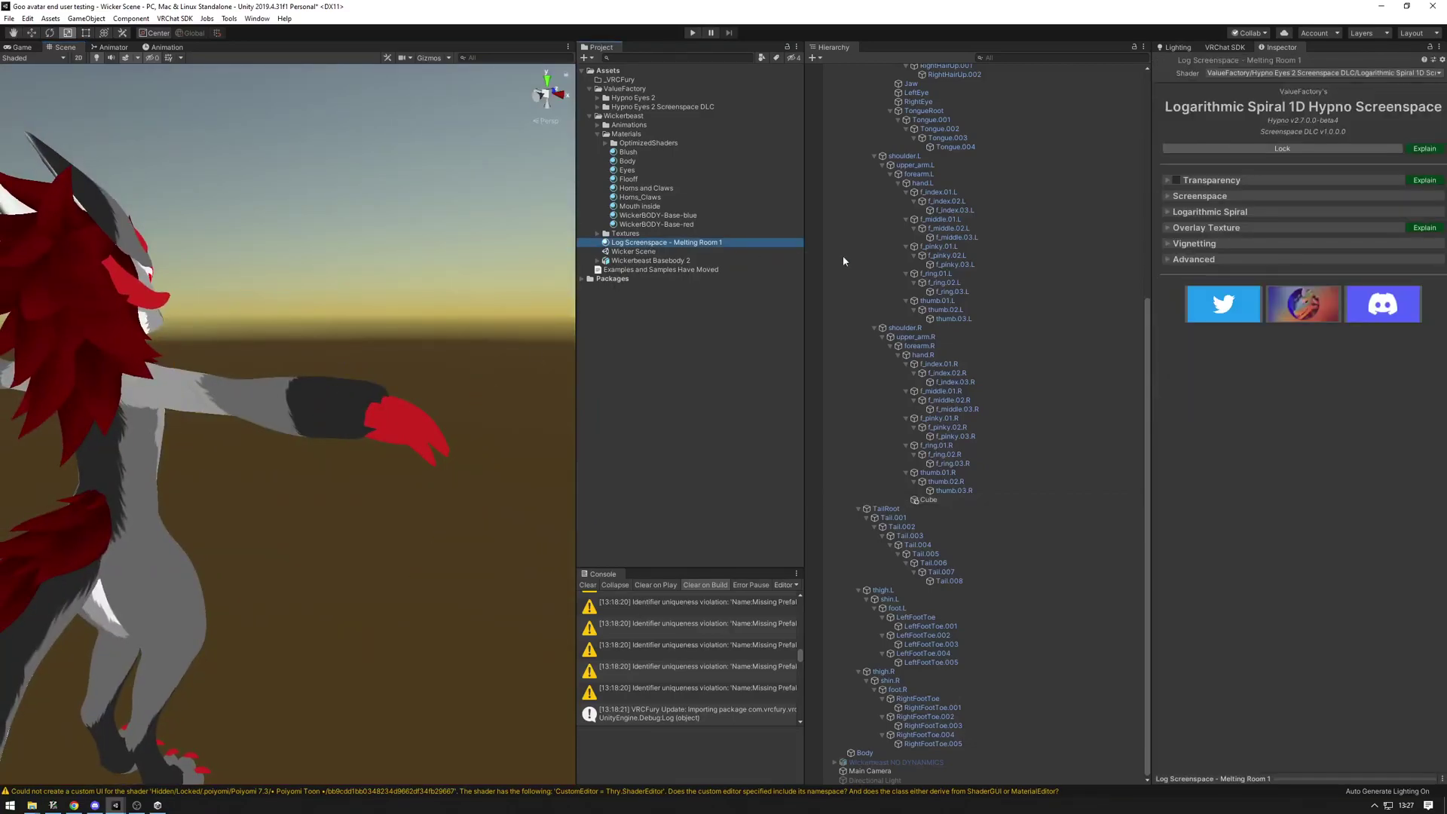
left_click(1218, 194)
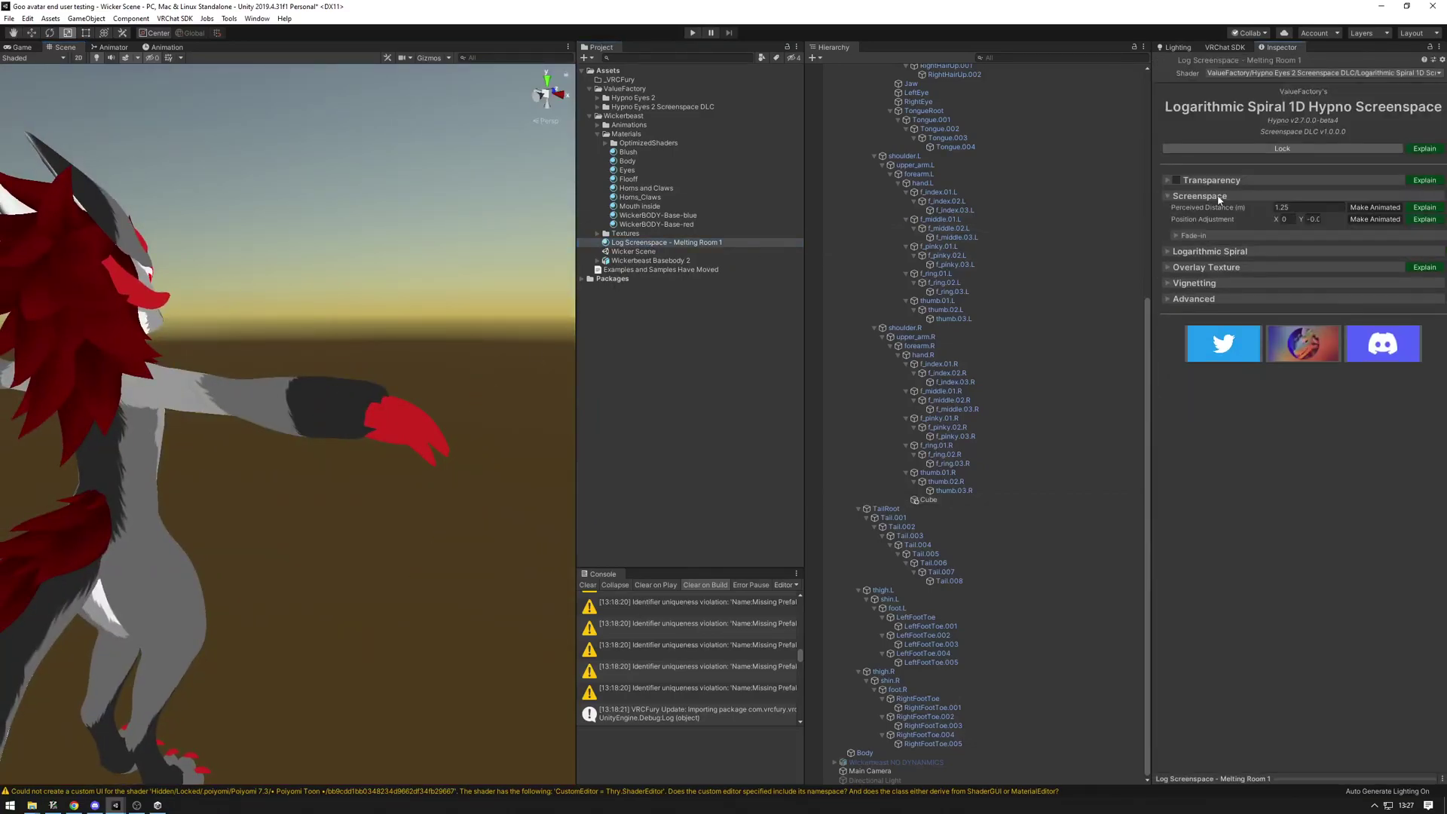
left_click(1198, 236)
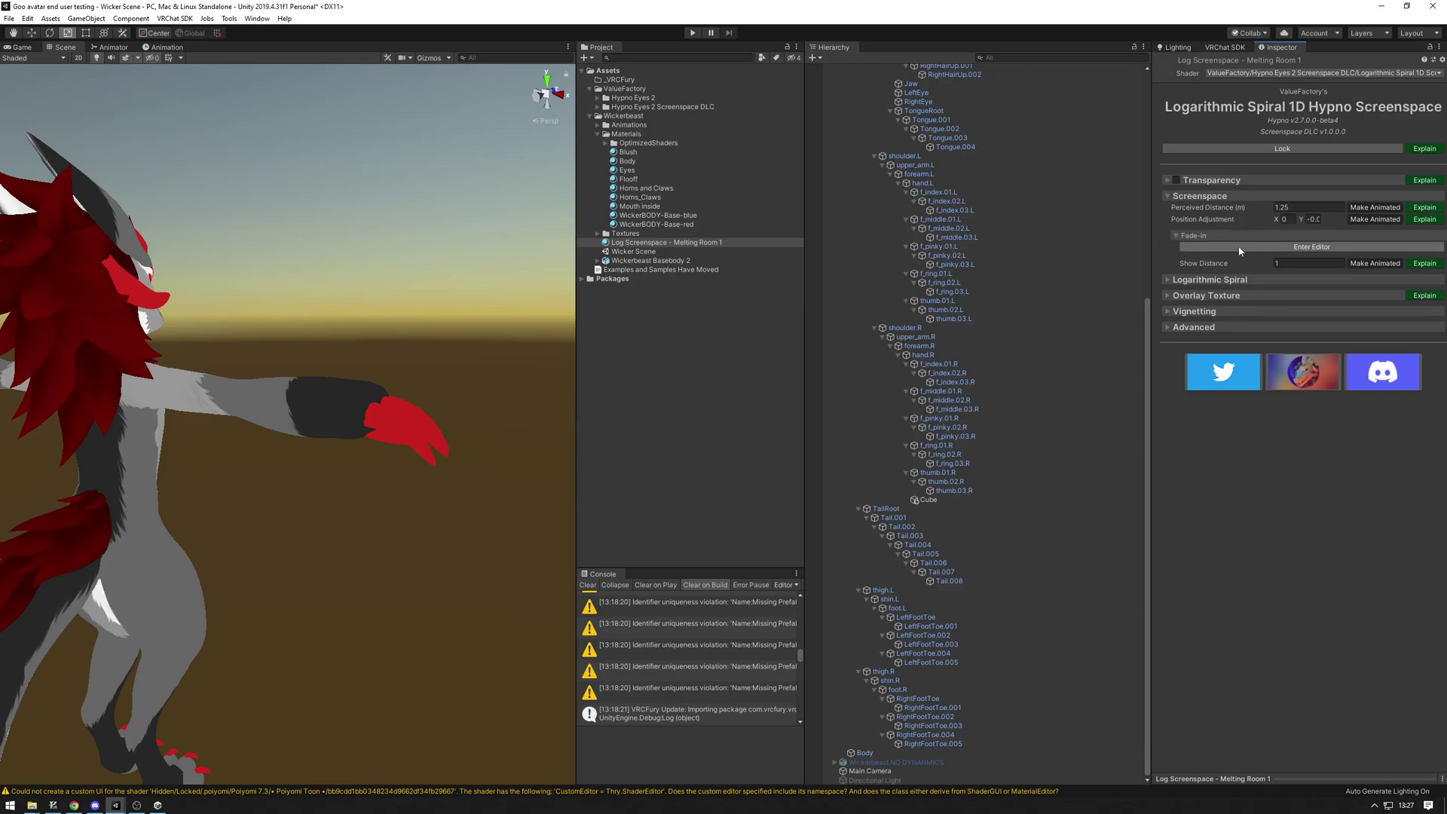
left_click(1246, 246)
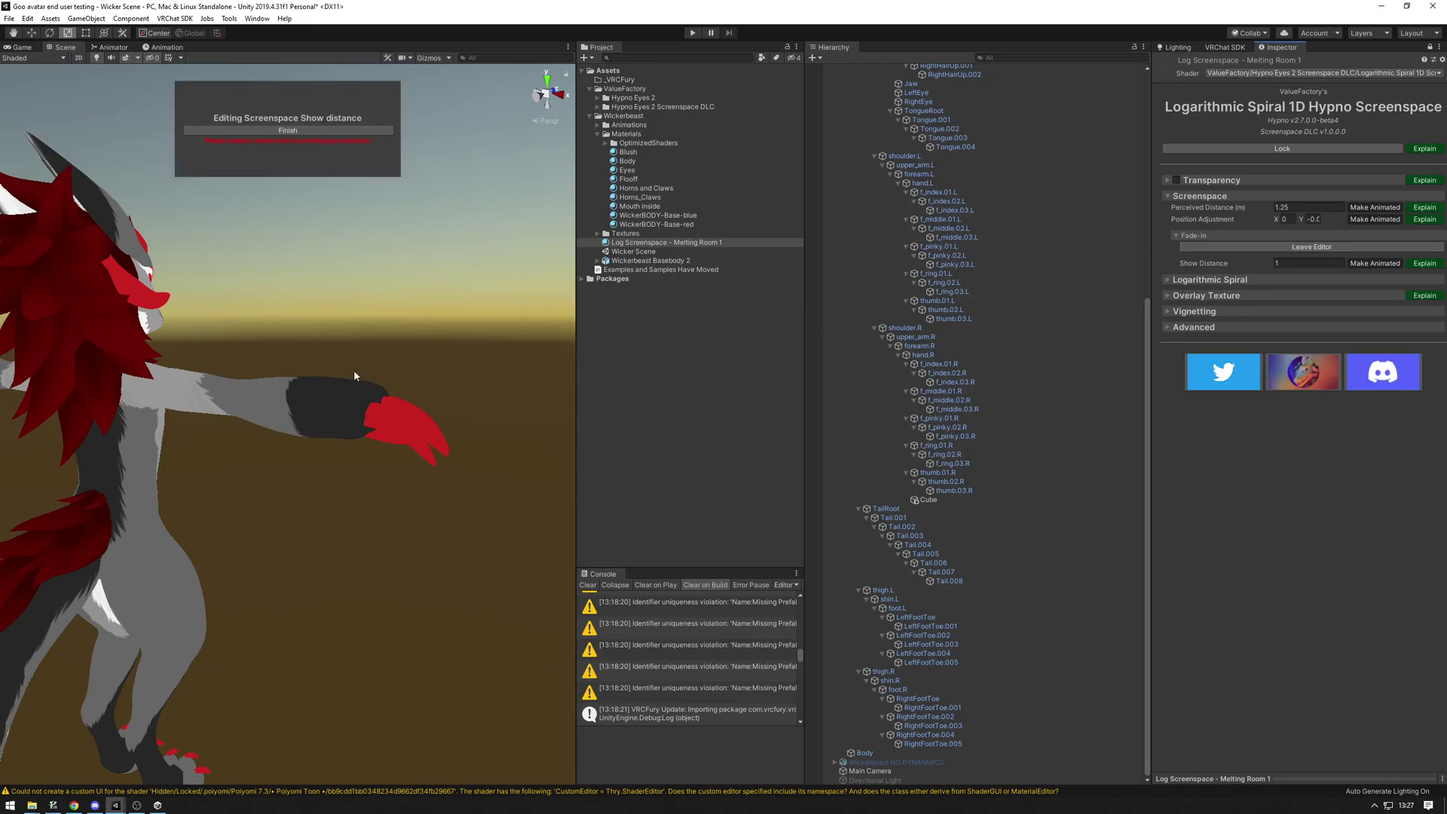
key("s")
mouse_move(368, 404)
right_mouse_down()
mouse_move(331, 428)
mouse_move(264, 407)
mouse_move(335, 400)
mouse_move(347, 417)
right_mouse_up()
key("d")
key("e")
key("a")
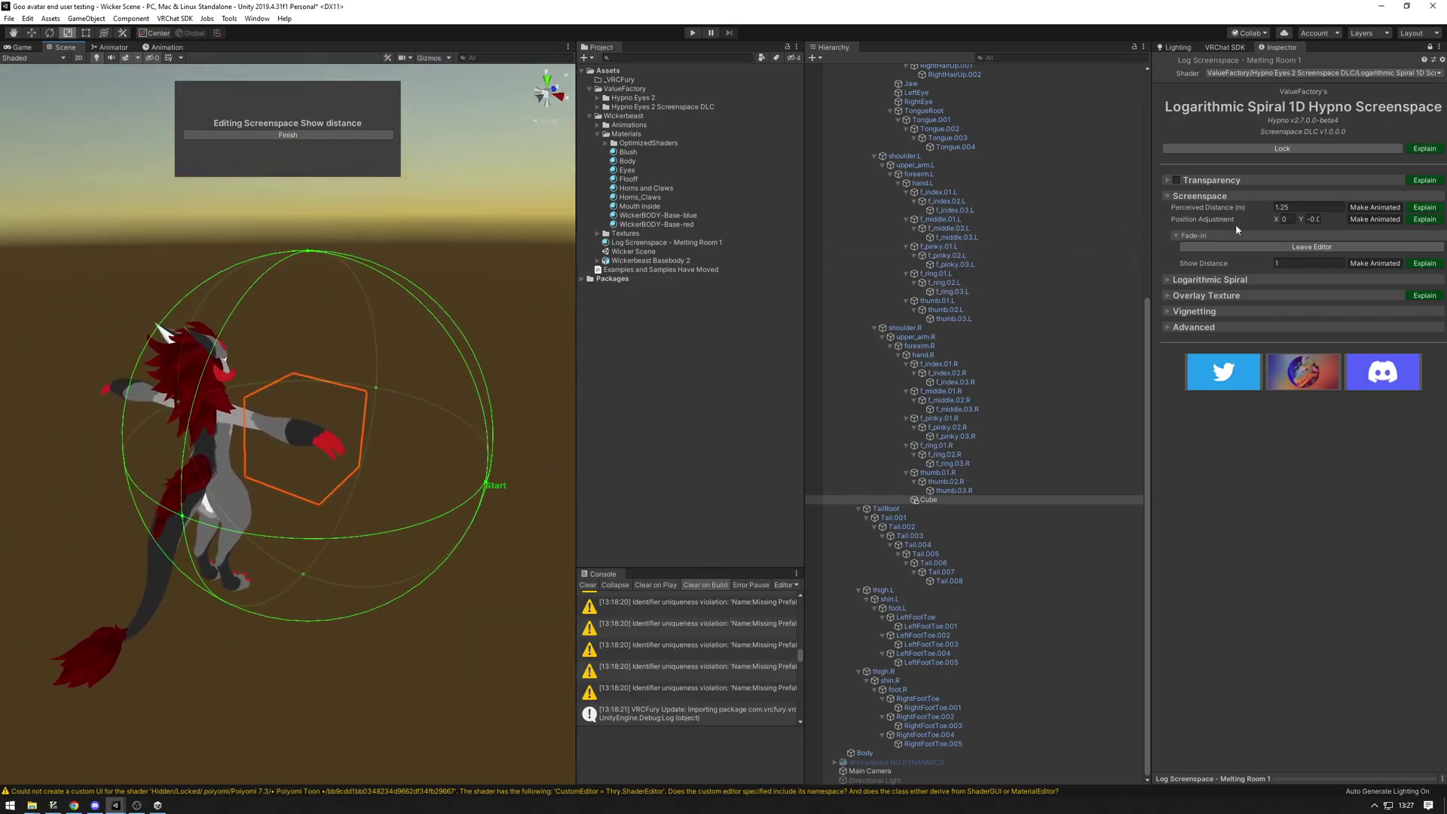
Step: Enable Transparency on the screenspace material and reopen the fade-in editor to view the start and end distance spheres
left_click(1244, 247)
left_click(1177, 181)
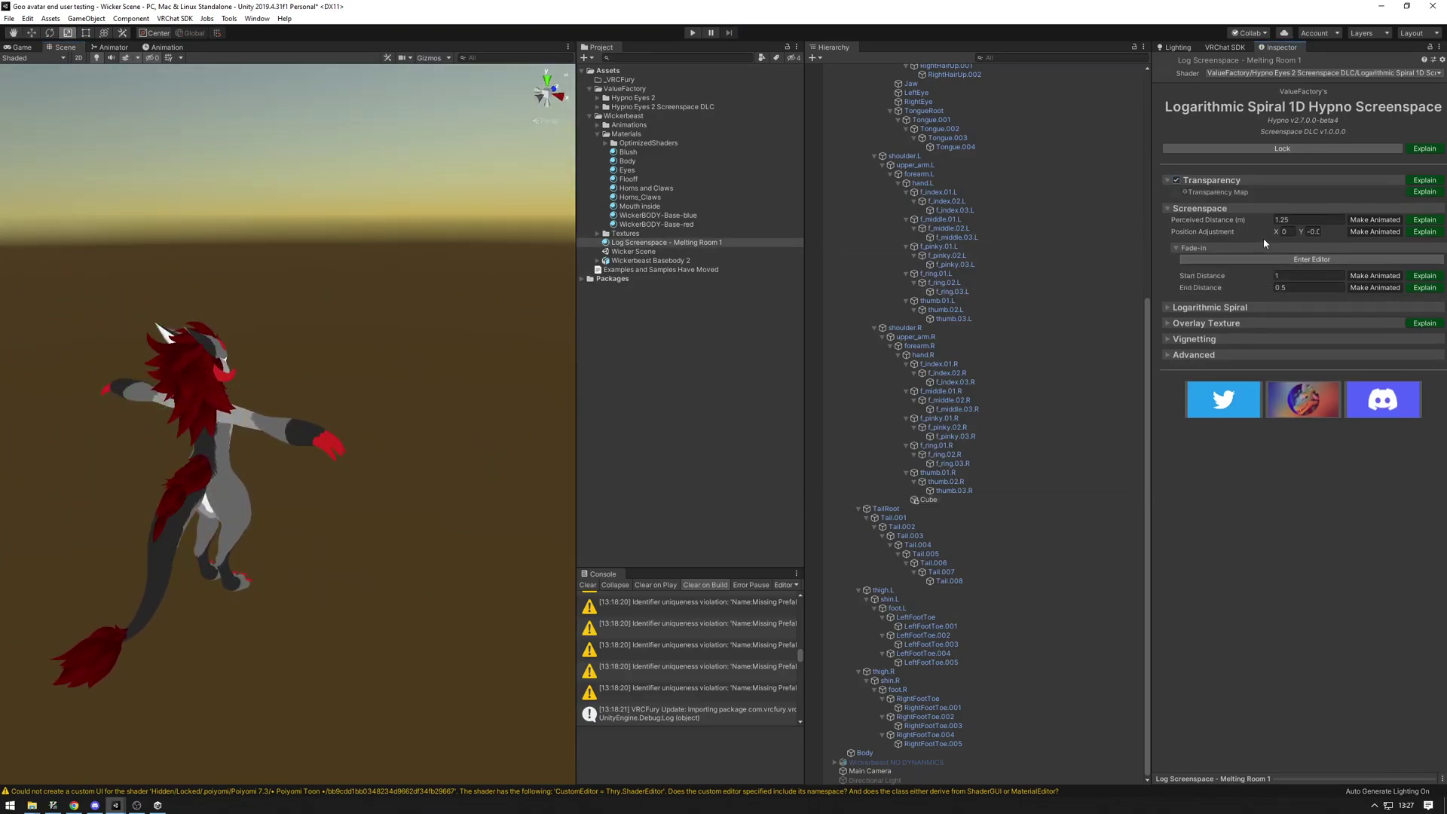
left_click(1285, 258)
left_click(327, 419)
key("a")
right_click_drag(332, 423, 489, 428)
key("w")
left_click_drag(488, 427, 376, 426, "alt")
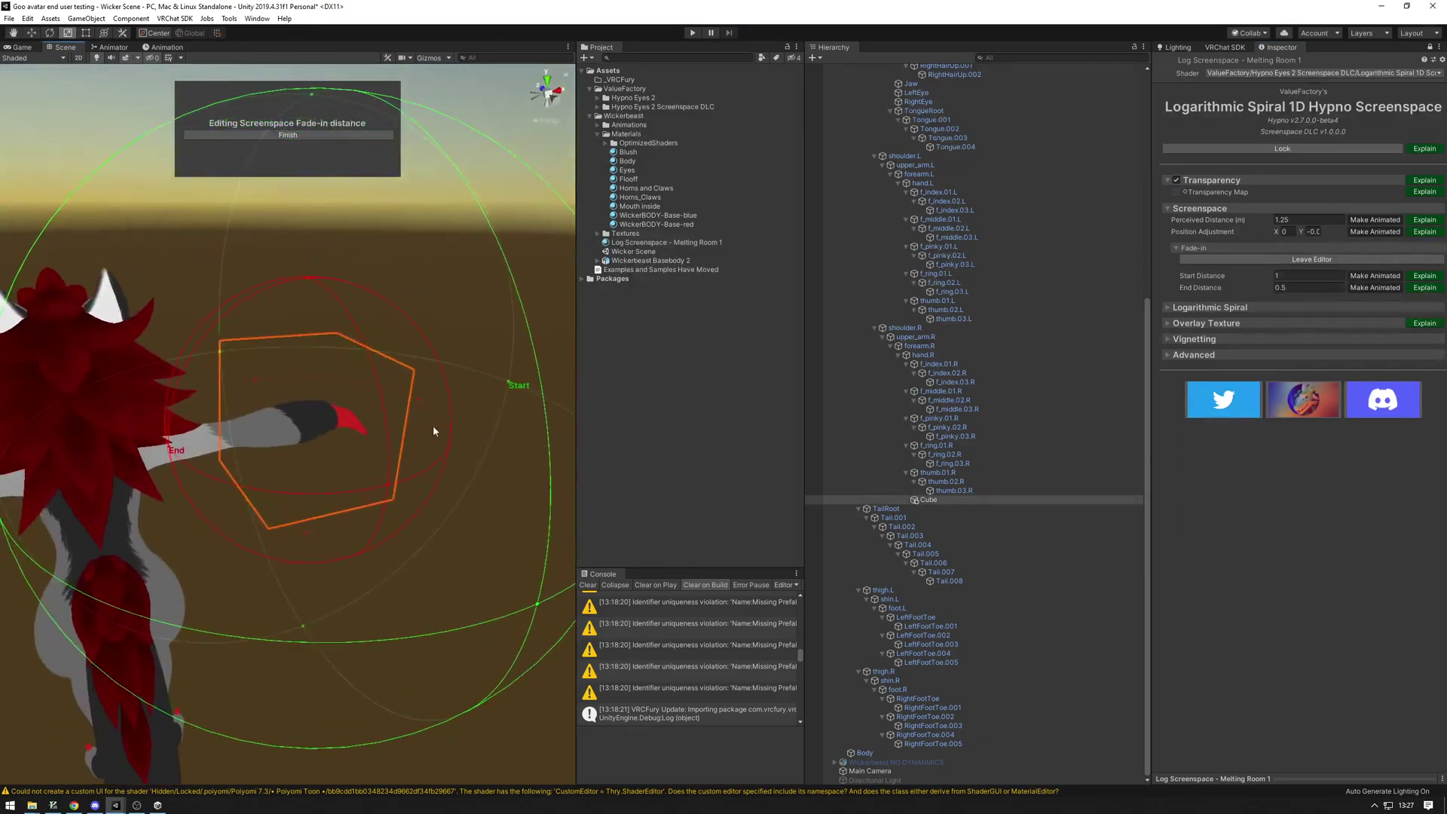
left_click_drag(466, 424, 359, 399, "alt")
scroll(381, 391, "down", 3)
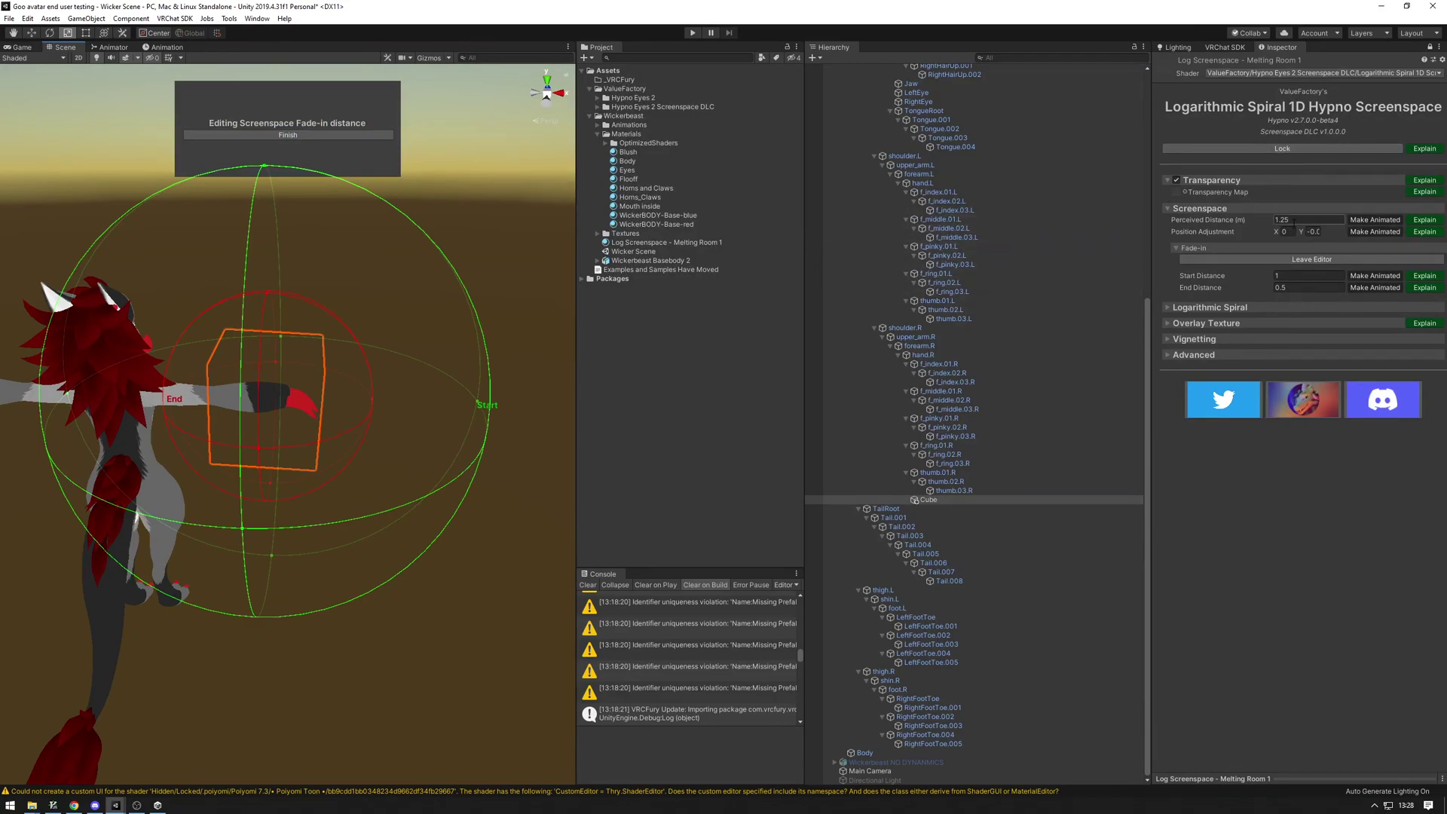
Step: Shrink the material's fade-in End Distance sphere to about 0.29
left_click_drag(365, 320, 337, 312, "alt")
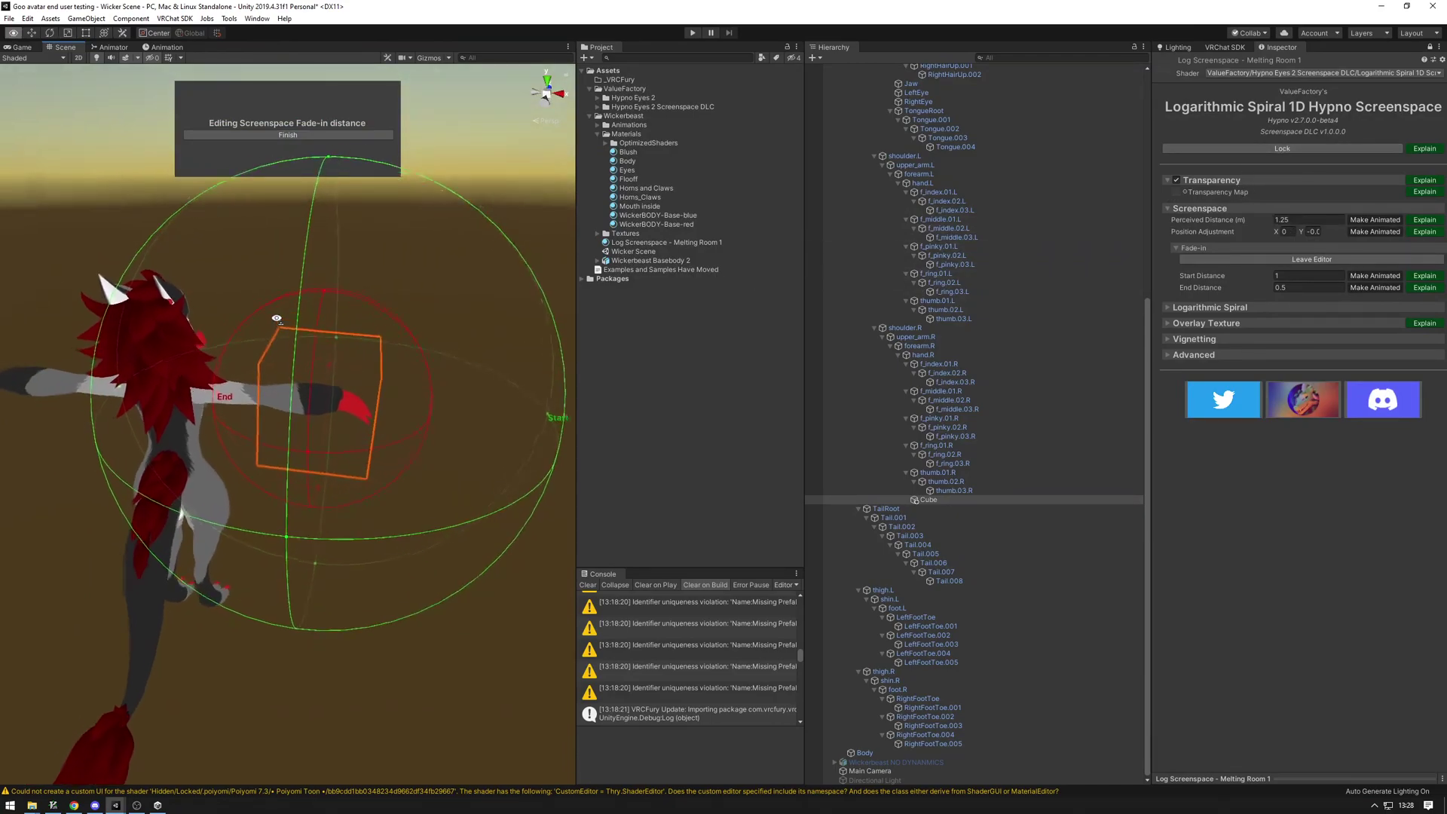
scroll(337, 313, "up", 3)
scroll(342, 391, "down", 8, "alt")
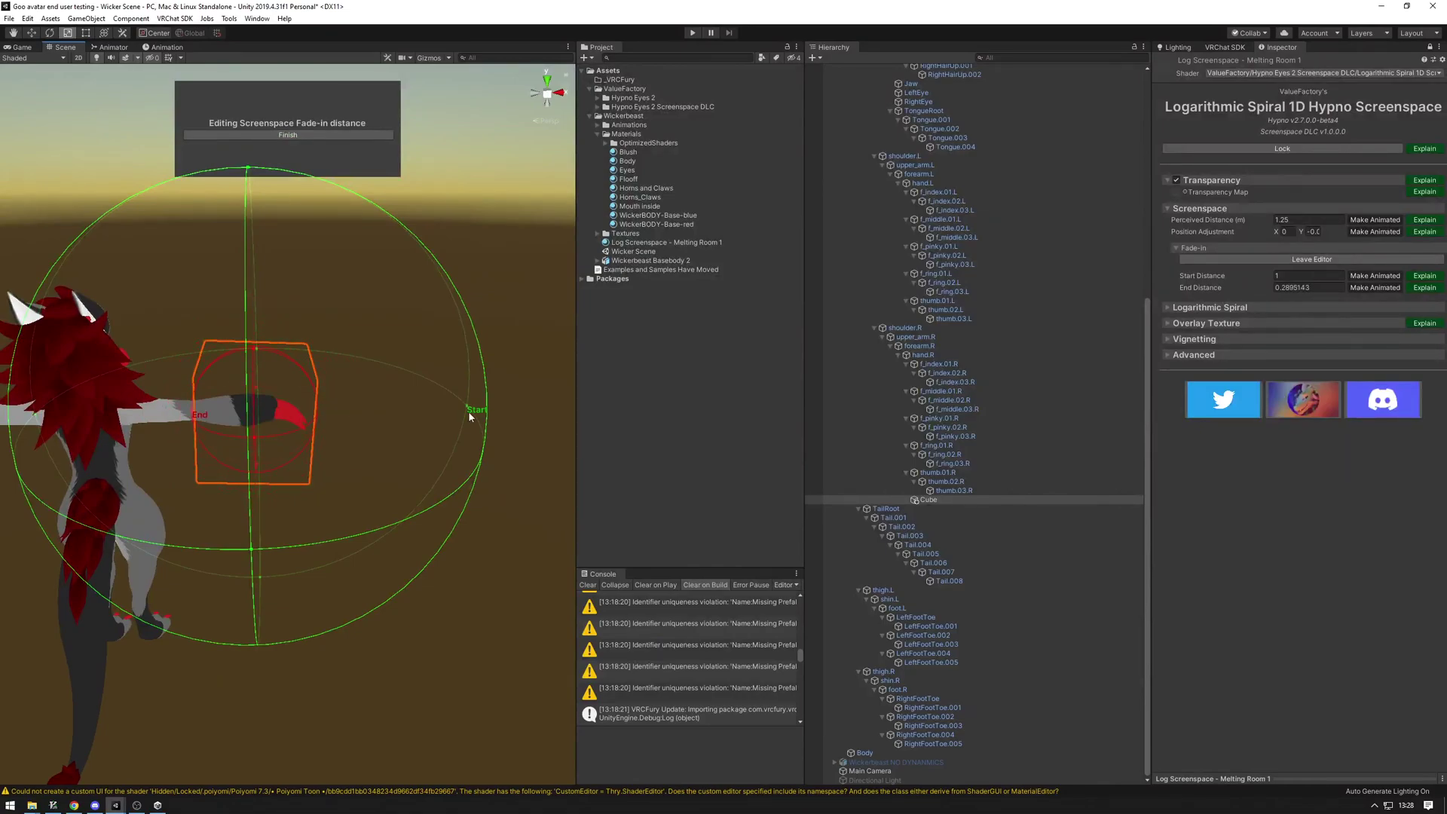
Step: Shrink the fade-in Start Distance sphere around the avatar's hand to about 0.68
left_click_drag(468, 413, 397, 413)
left_click_drag(294, 409, 187, 387, "alt")
scroll(234, 393, "up", 8, "alt")
scroll(229, 391, "up", 3)
scroll(370, 411, "down", 10, "alt")
left_click_drag(369, 422, 439, 449, "alt")
scroll(522, 454, "up", 10, "alt")
scroll(556, 455, "up", 6, "alt")
scroll(566, 454, "down", 2, "alt")
left_click_drag(566, 453, 522, 390, "alt")
scroll(492, 453, "up", 3, "alt")
scroll(494, 453, "down", 10, "alt")
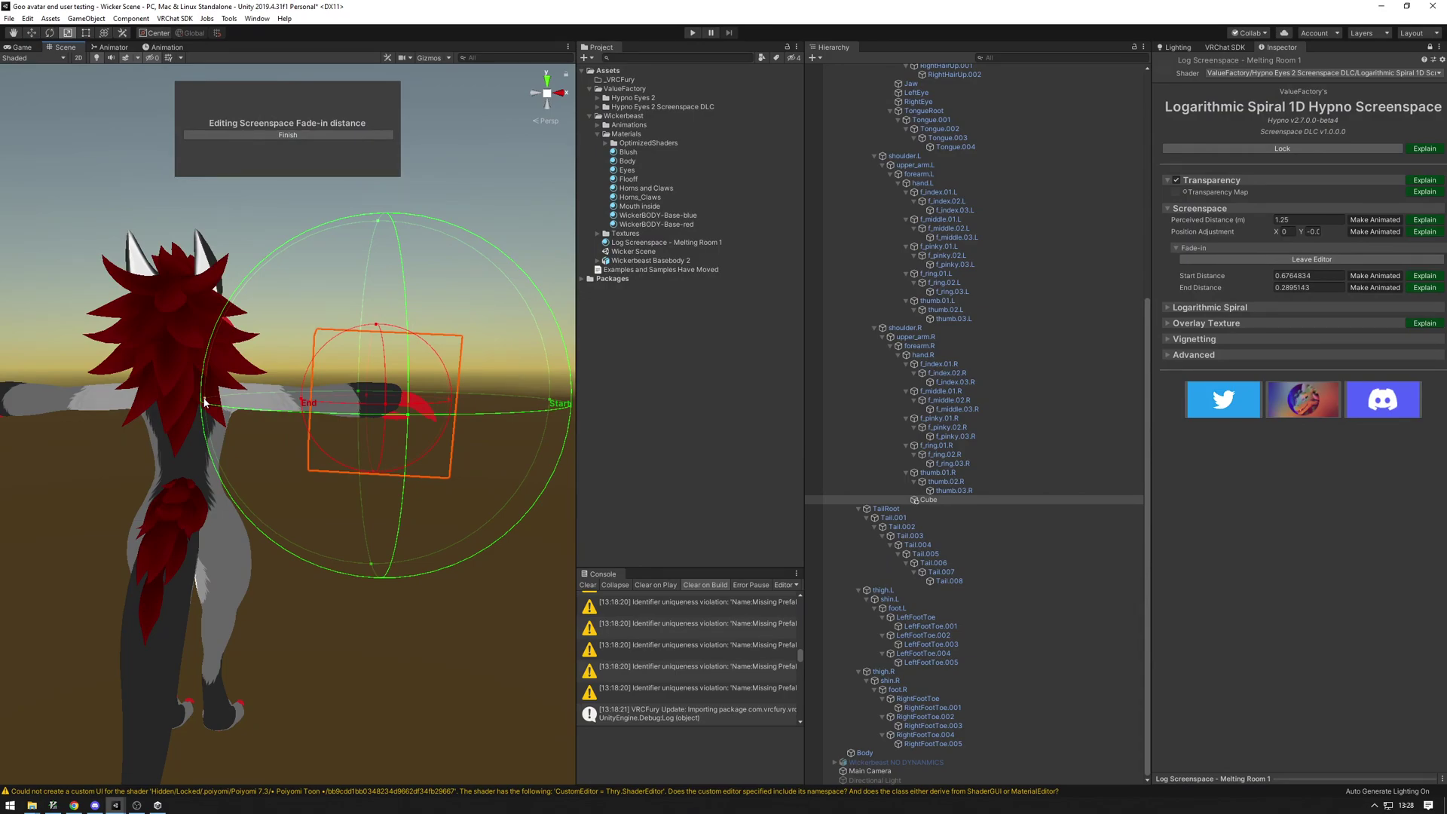
Step: Enlarge the fade-in Start Distance to about 3.53 and finish editing the distances
left_click_drag(204, 402, 348, 357, "alt")
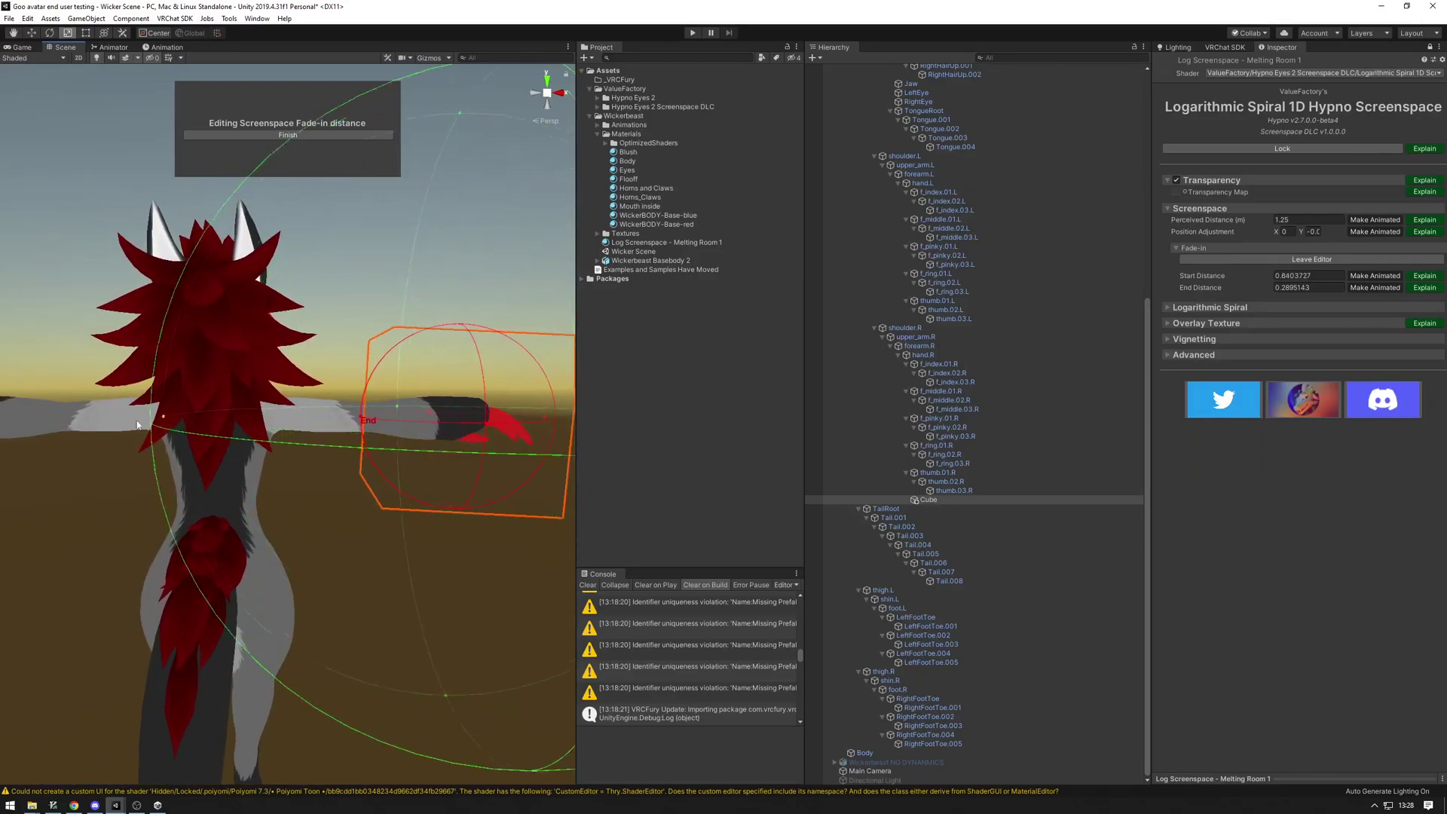
key("s")
right_click_drag(186, 344, 93, 456)
key("w")
left_click_drag(93, 452, 62, 456)
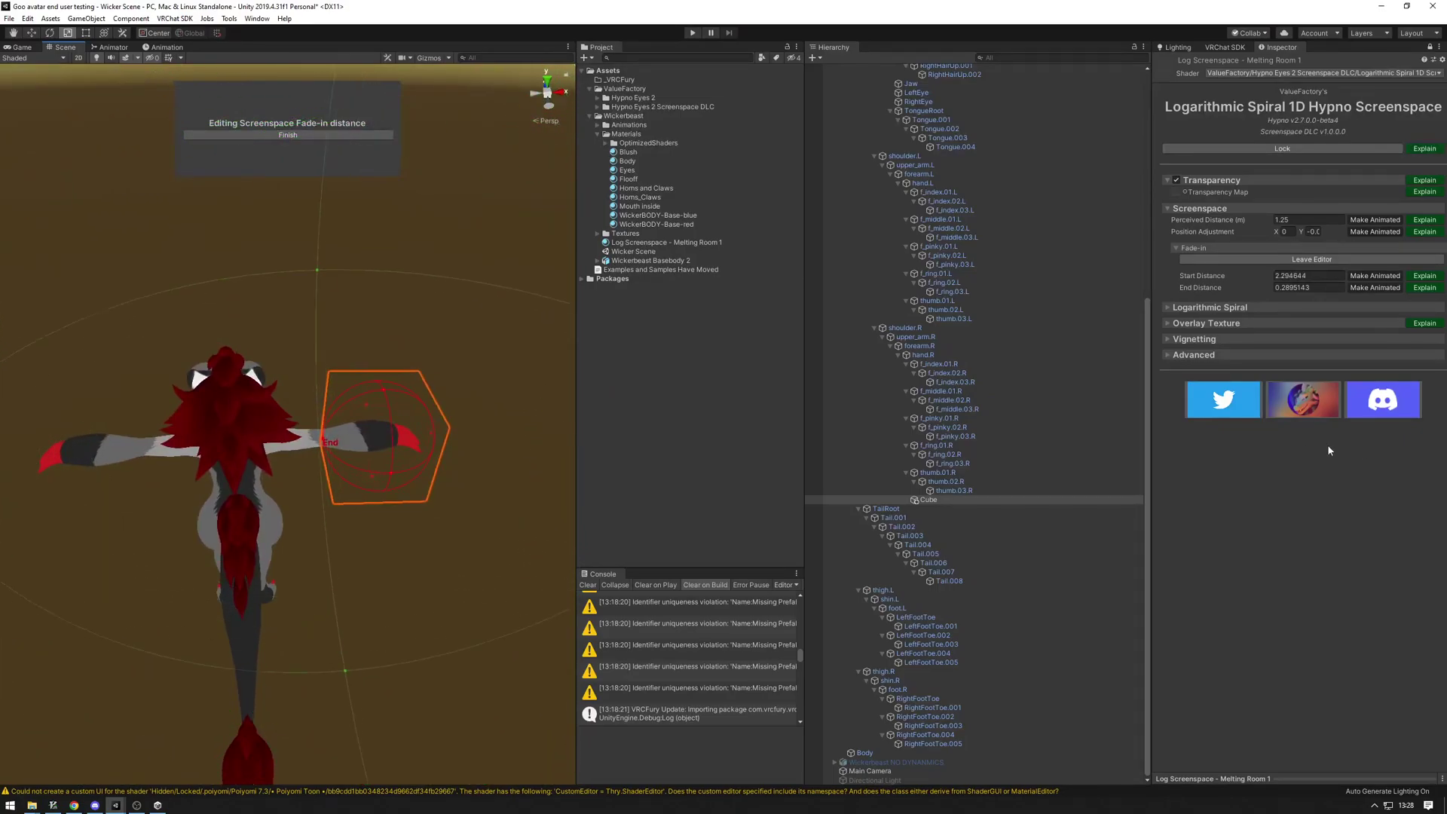
left_click_drag(1311, 449, 1010, 449)
right_click_drag(291, 357, 182, 220)
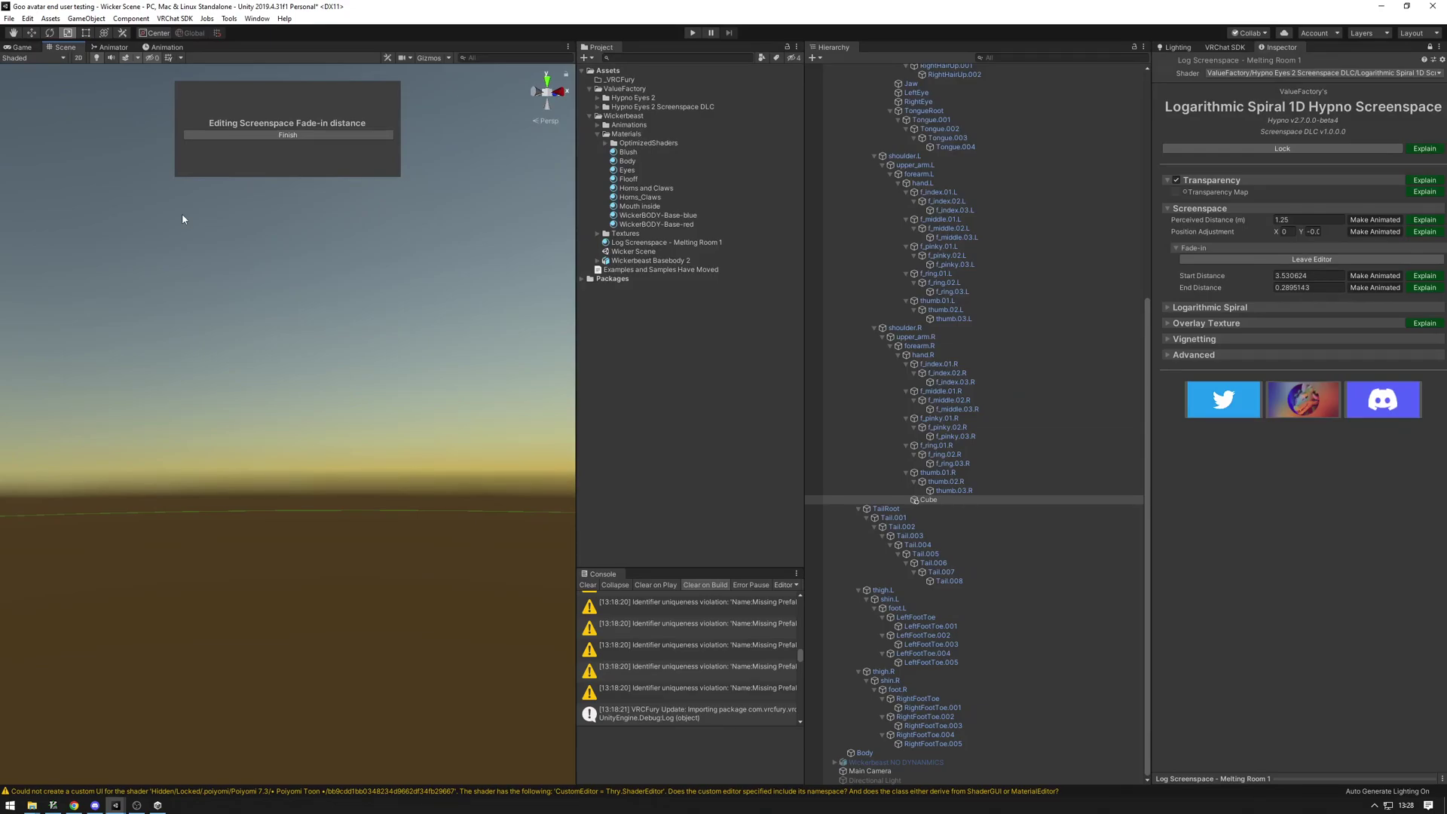
left_click(305, 135)
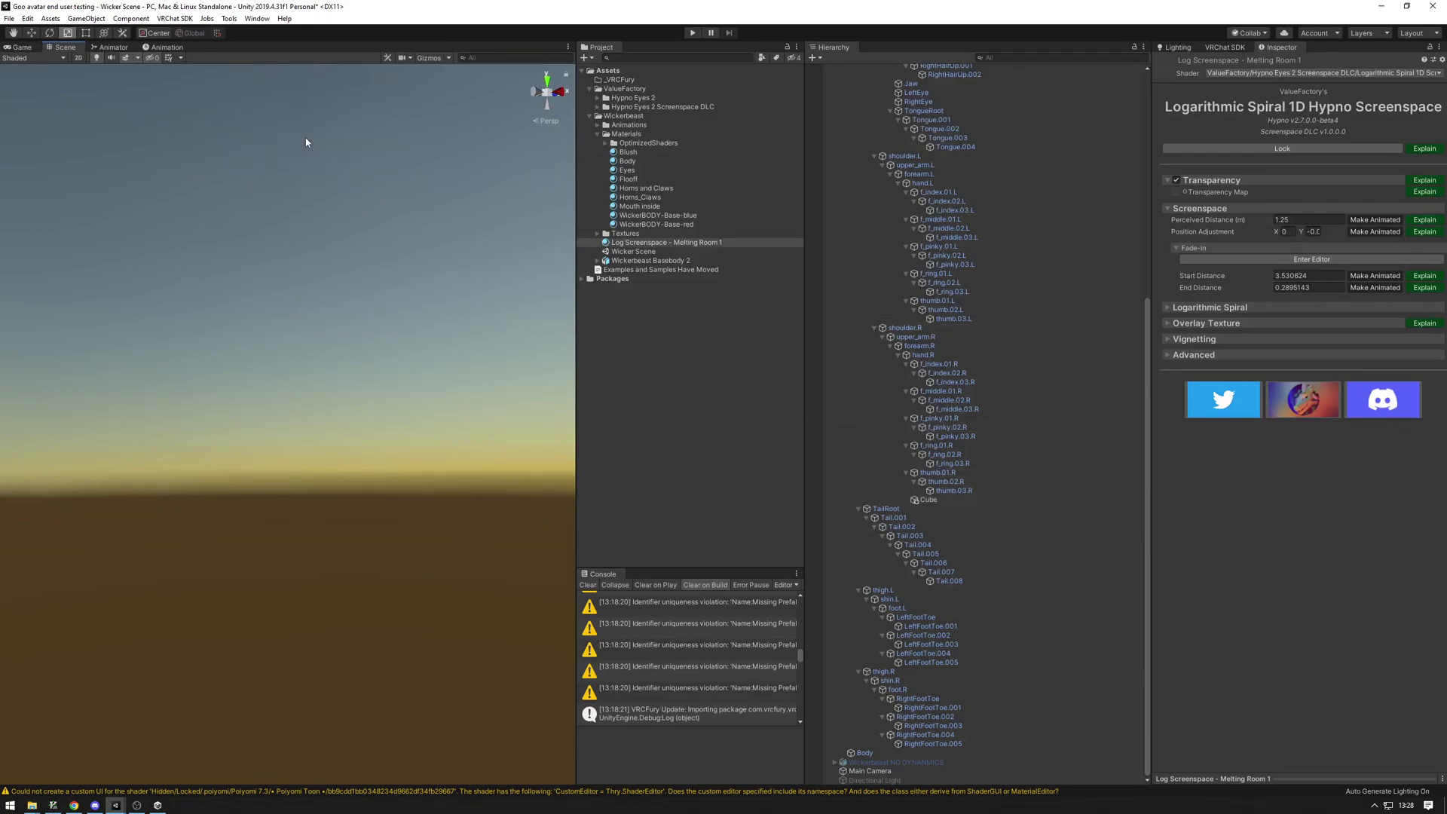
Step: Try enlarging the cube at the avatar's hand to a uniform scale of about 0.04, and undo the scaling
left_click(944, 501)
key("f")
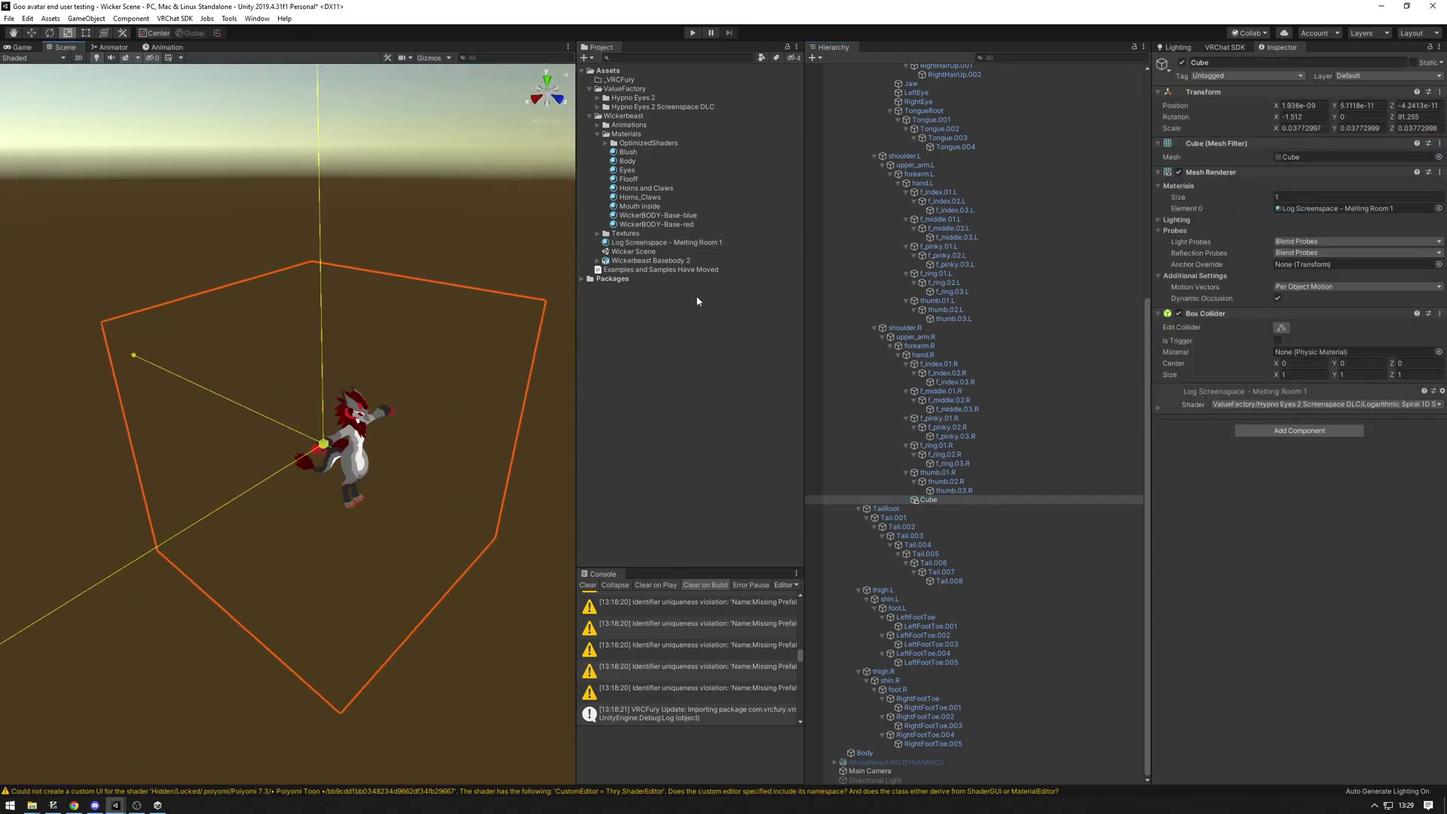
left_click_drag(695, 300, 716, 292)
right_click_drag(332, 435, 569, 342)
key("w")
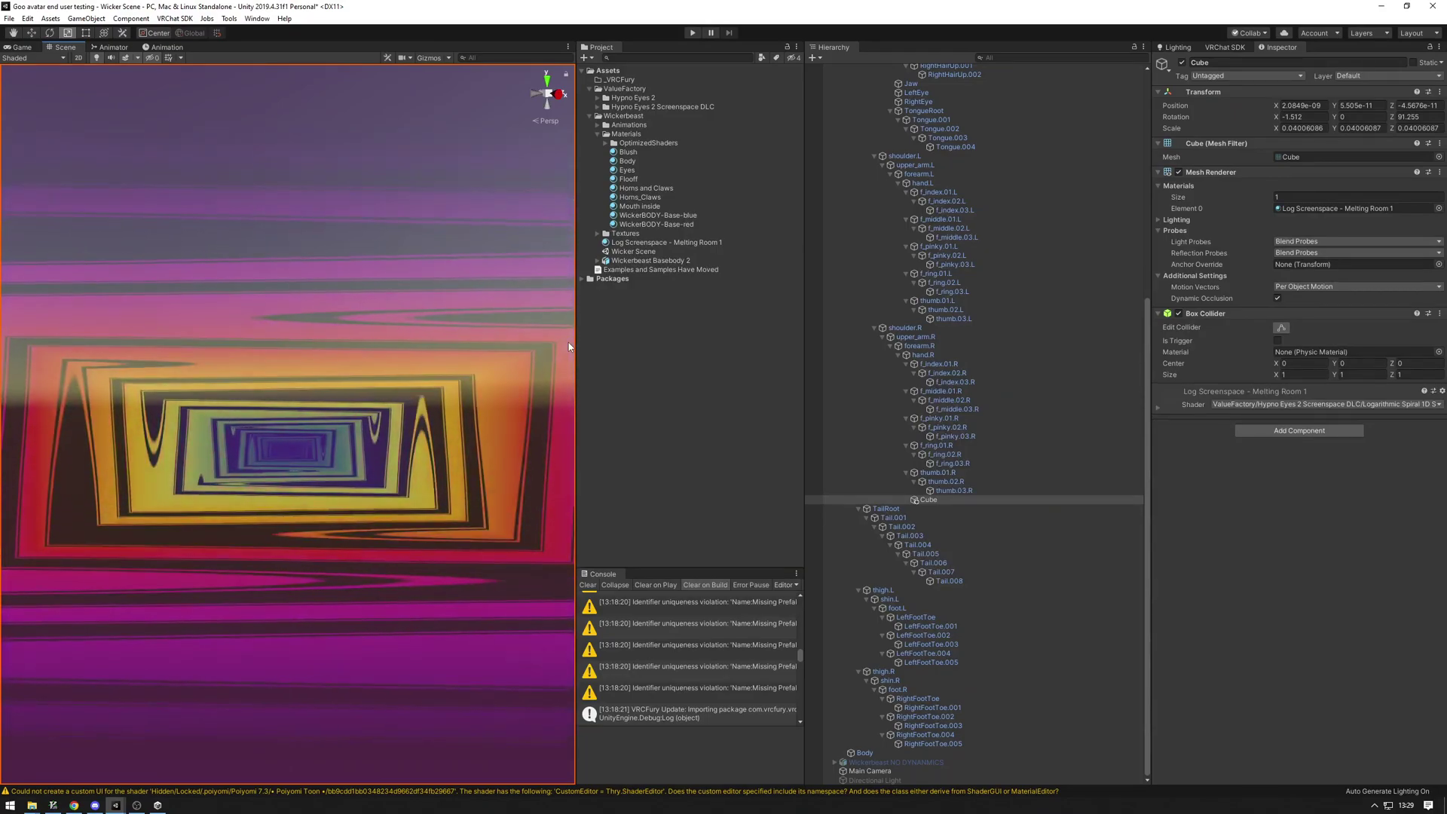
key("s")
right_click_drag(252, 464, 1354, 504)
key("ctrl+z")
key("ctrl+z")
Step: Set the cube material's fade-in Start Distance to about 0.46 in the fade-in editor and finish editing
key("a")
right_click_drag(90, 426, 282, 421)
key("w")
left_click(1241, 393)
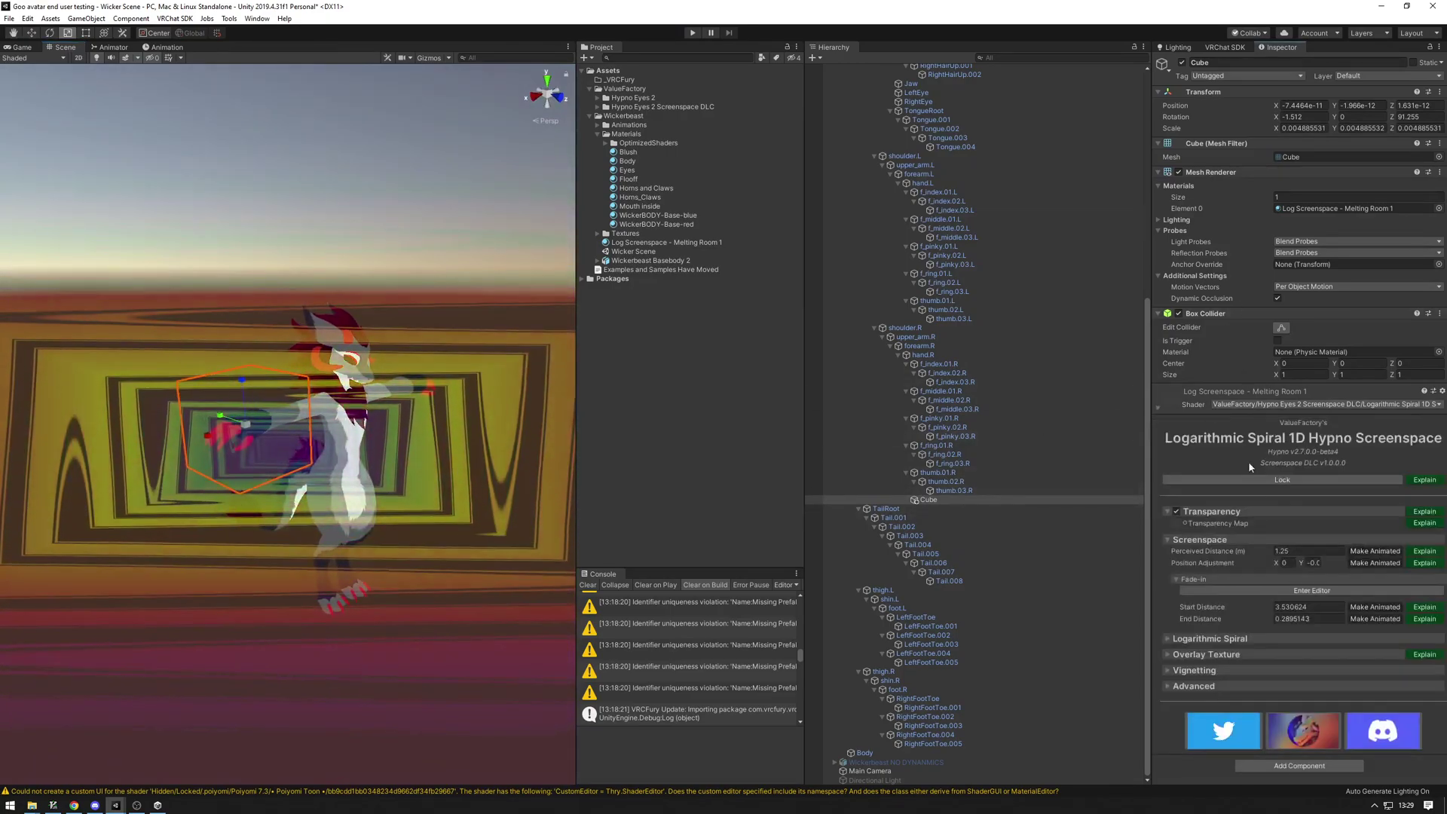
left_click(1286, 590)
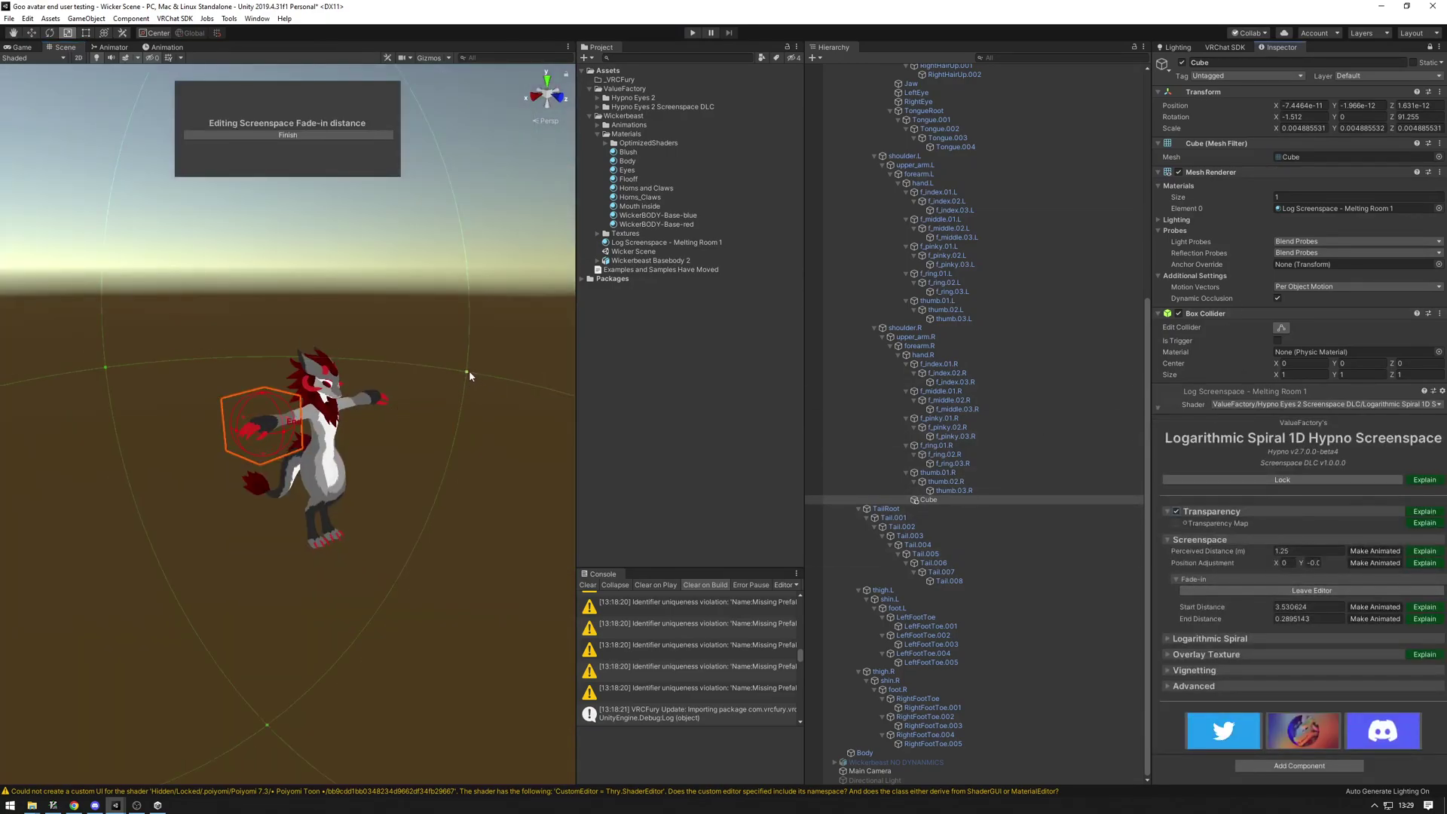
left_click_drag(467, 372, 368, 414)
key("d")
right_click_drag(369, 414, 323, 220)
key("w")
key("a")
key("q")
left_click(335, 138)
Step: Add a second cube as a child of the avatar's hand.R bone
left_click_drag(376, 409, 658, 454, "alt")
right_click_drag(658, 458, 815, 469)
left_click(874, 499)
right_click_drag(351, 401, 425, 360)
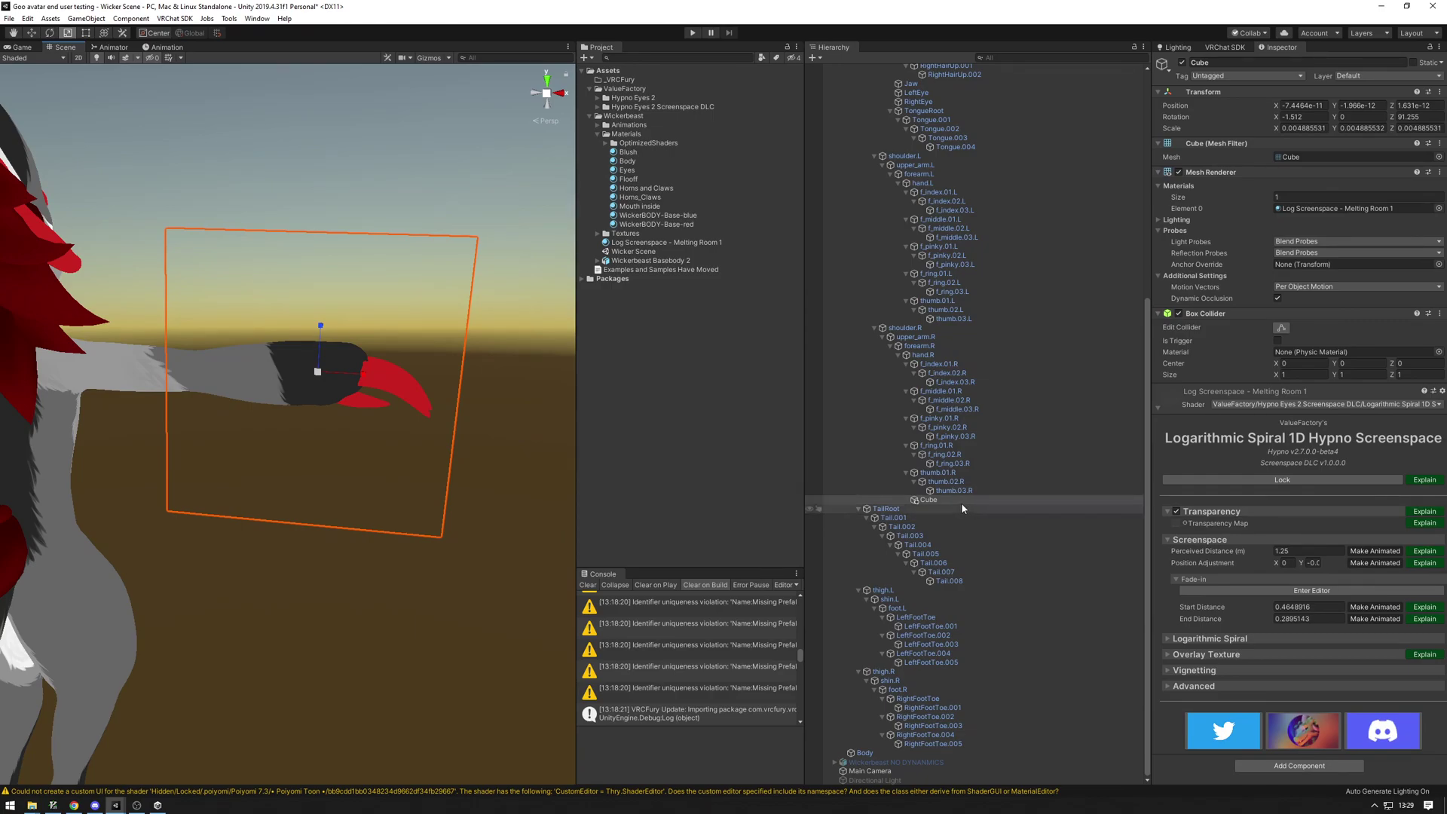
right_click(941, 356)
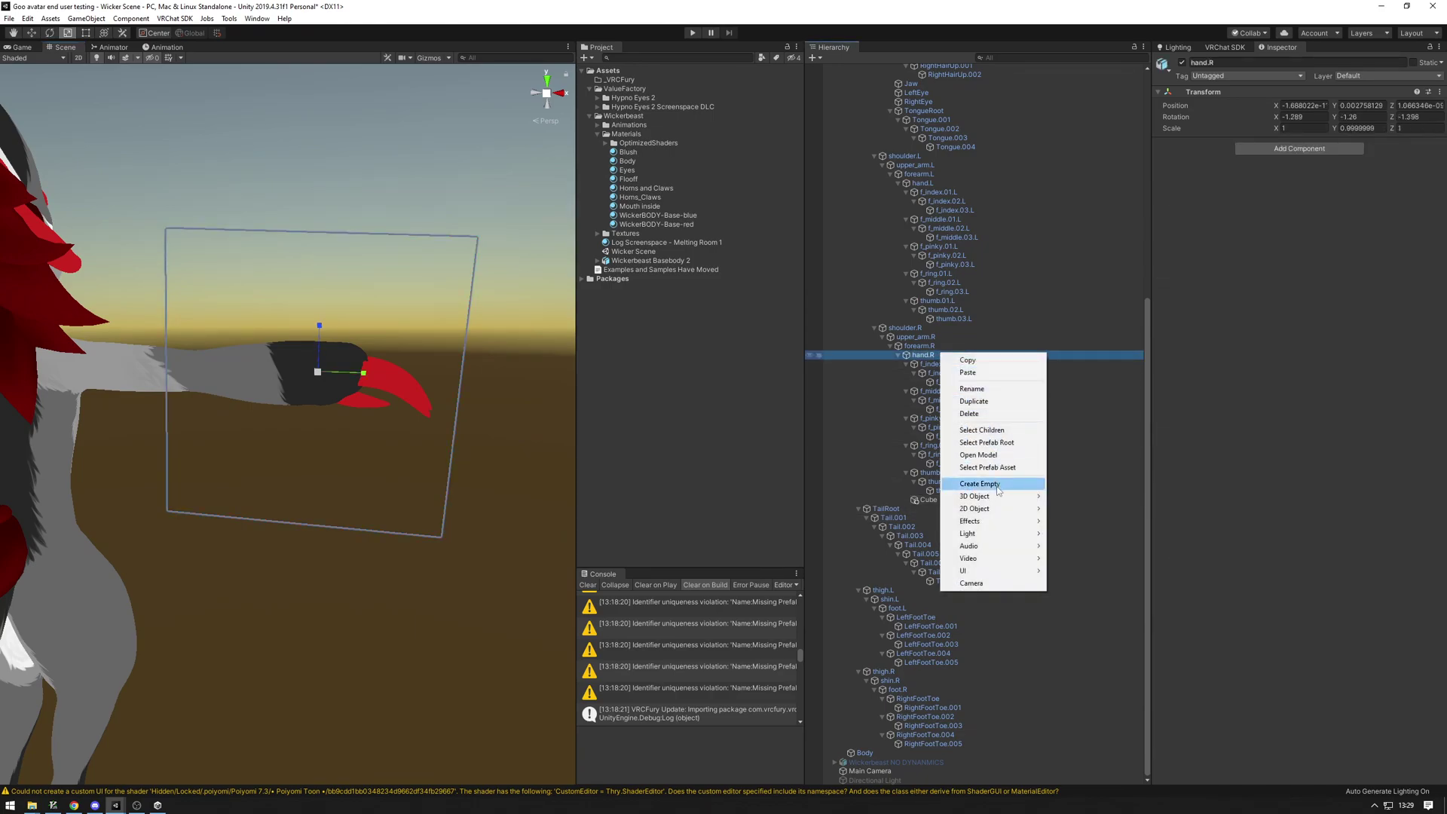
mouse_move(1000, 496)
left_click(1102, 497)
Step: Scale the second cube down uniformly to about 0.005 around the avatar's hand
scroll(455, 392, "down", 5)
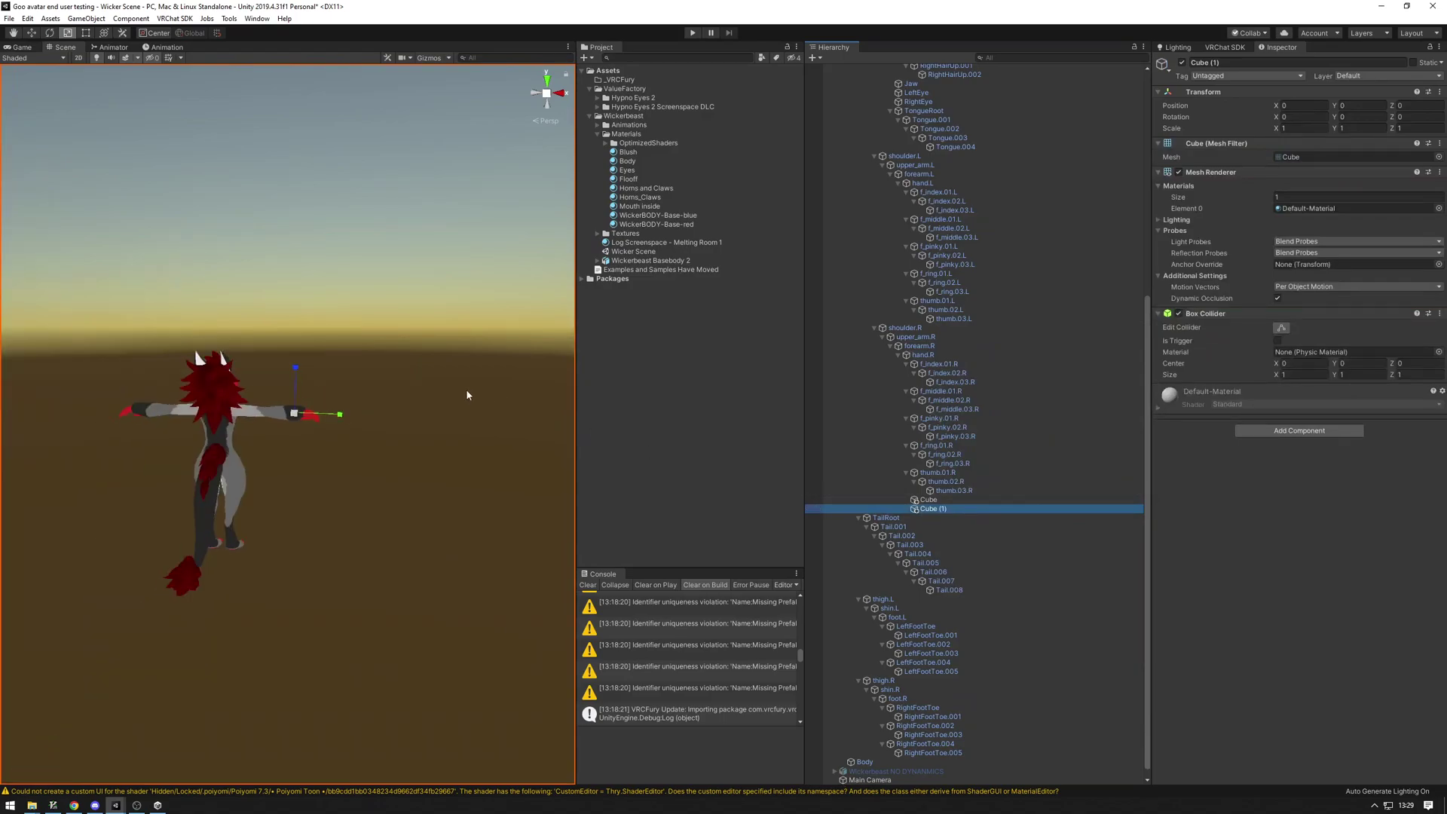
scroll(357, 375, "up", 3)
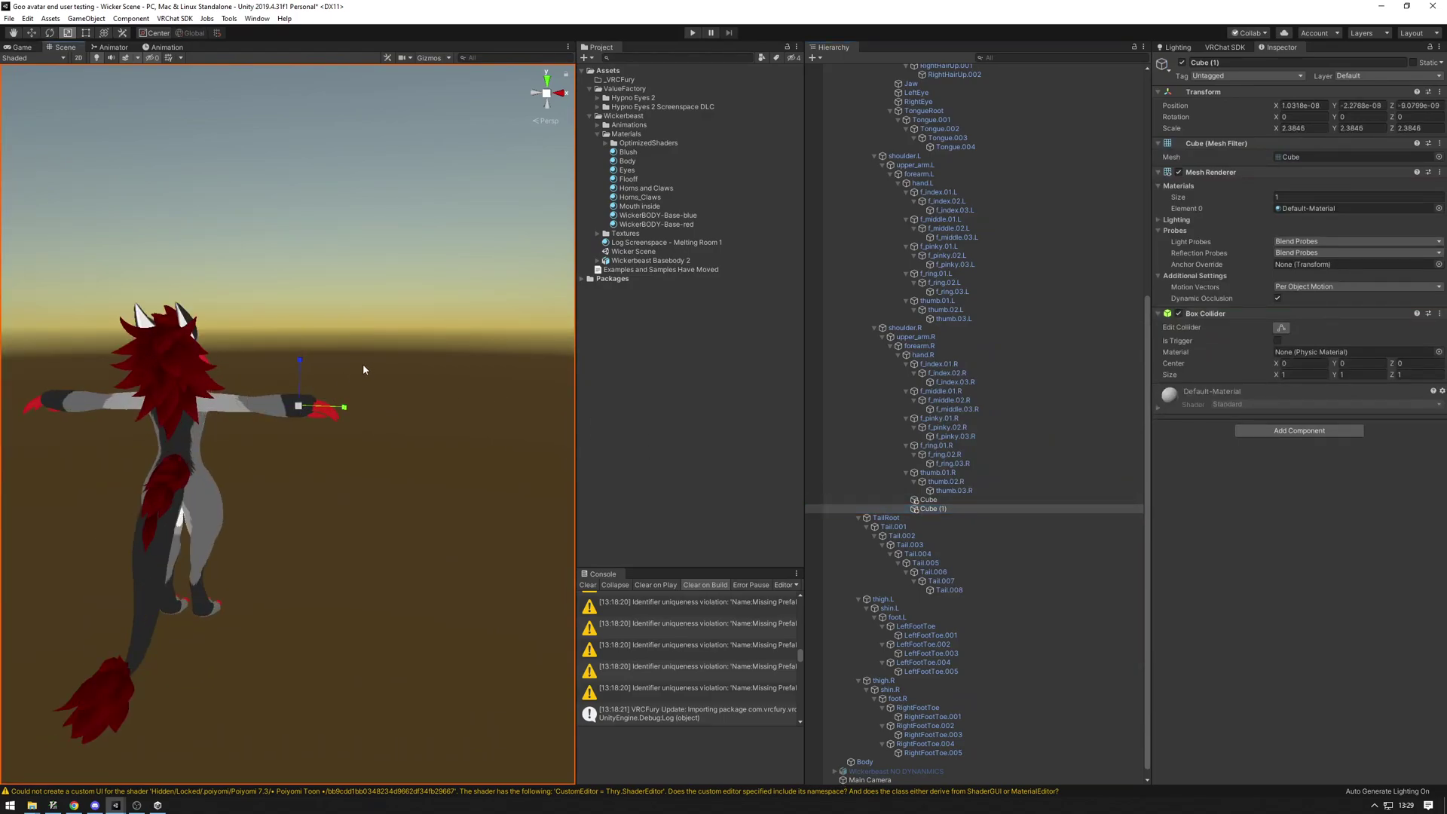
key("ctrl+z")
right_click_drag(428, 407, 341, 487)
key("f")
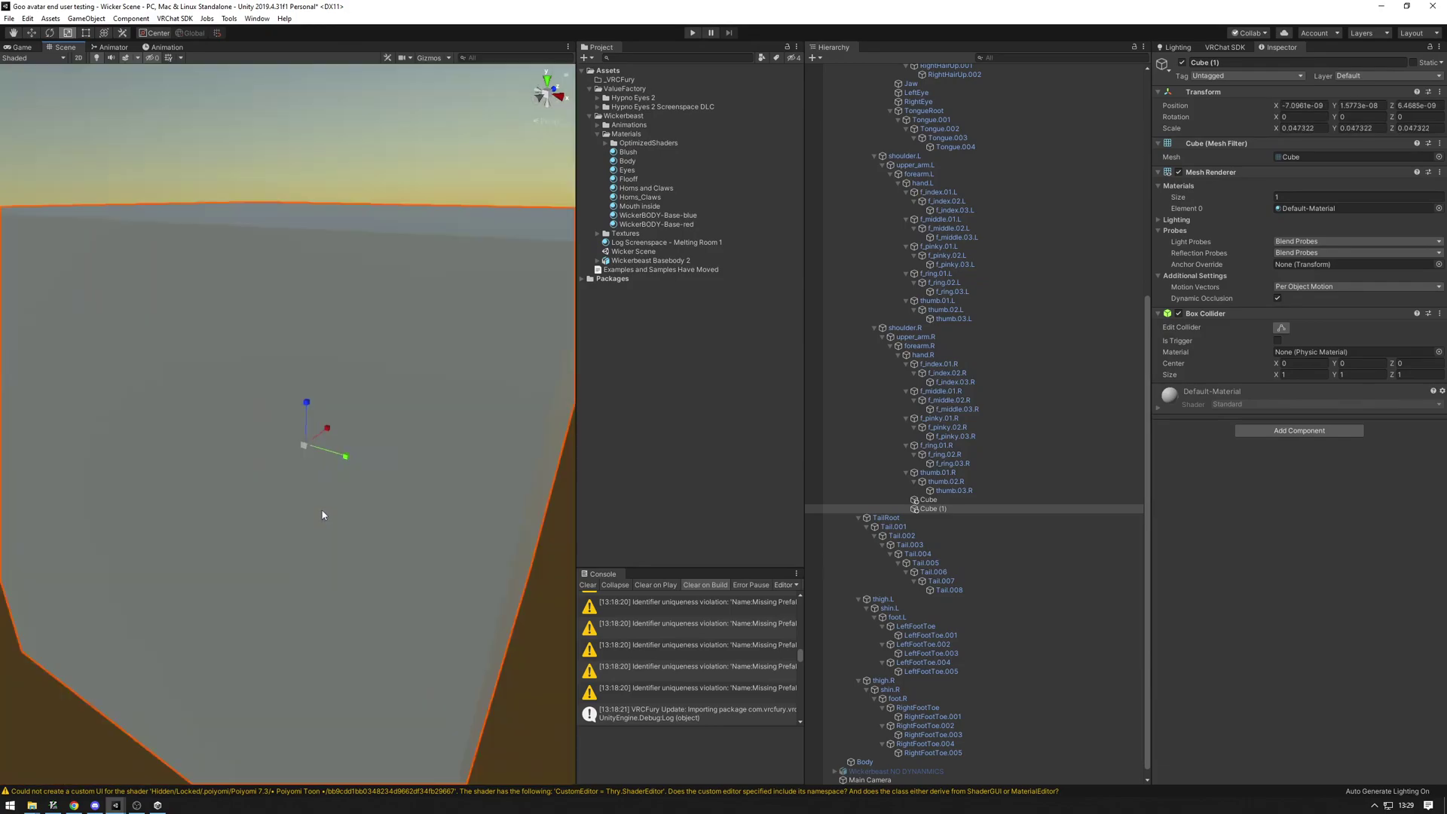
left_click_drag(291, 465, 285, 481)
scroll(322, 472, "up", 5)
right_click_drag(322, 472, 360, 427)
key("q")
key("e")
scroll(930, 550, "down", 1)
Step: Create a material in the Materials folder with Transparent rendering and a partly transparent white albedo, and apply it to the second cube
scroll(894, 206, "up", 8)
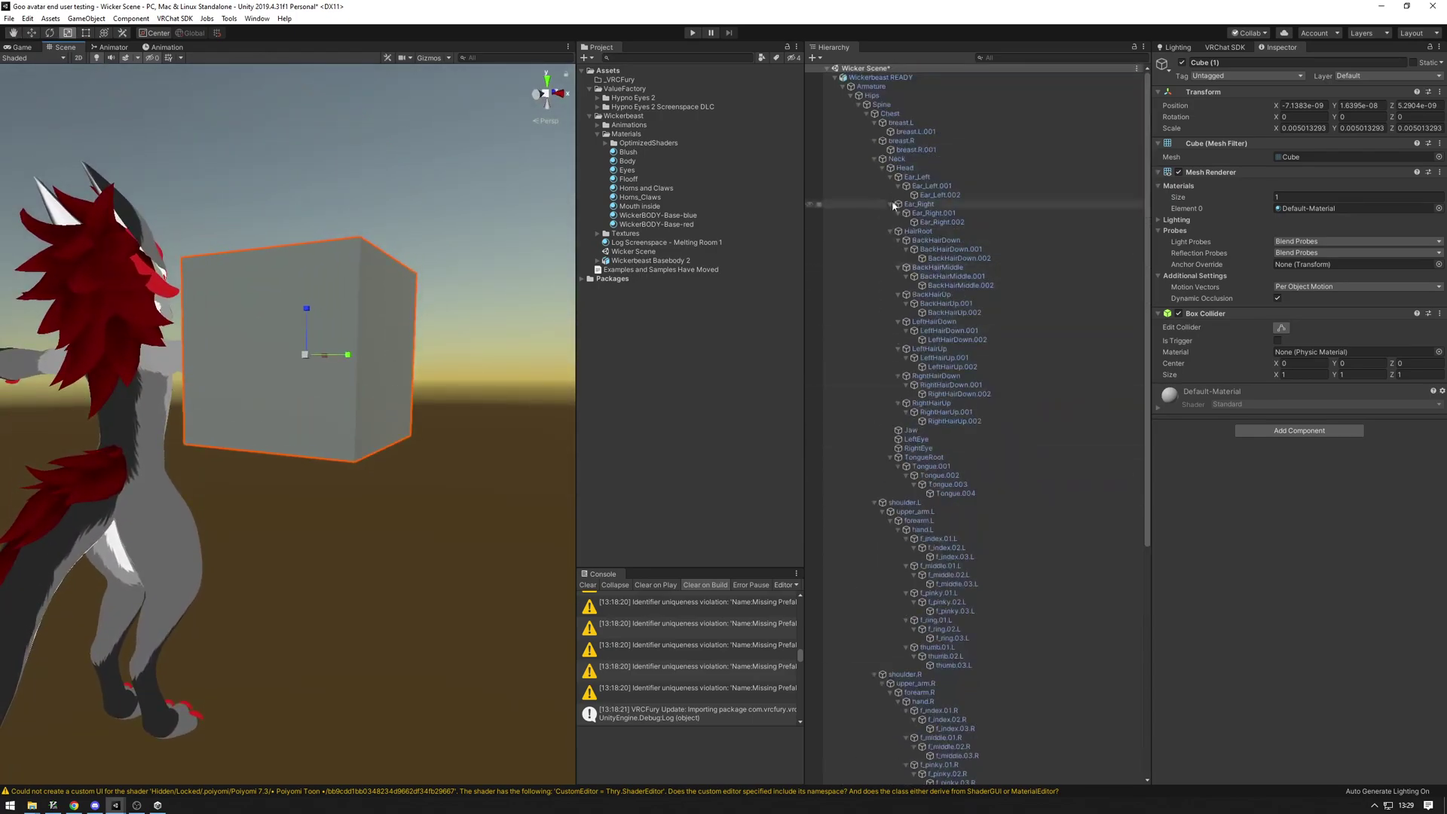
right_click(633, 134)
mouse_move(754, 141)
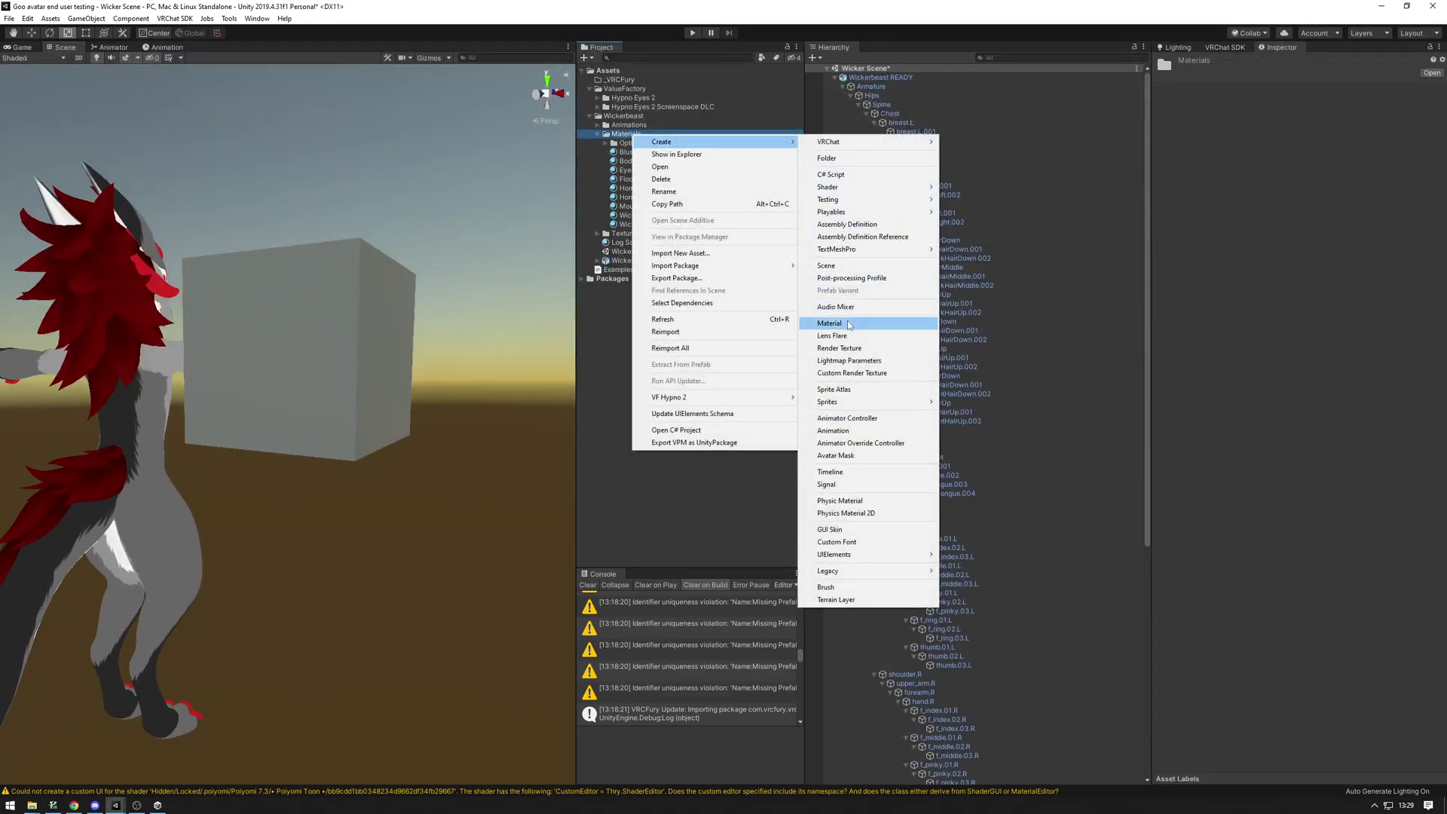
left_click(829, 323)
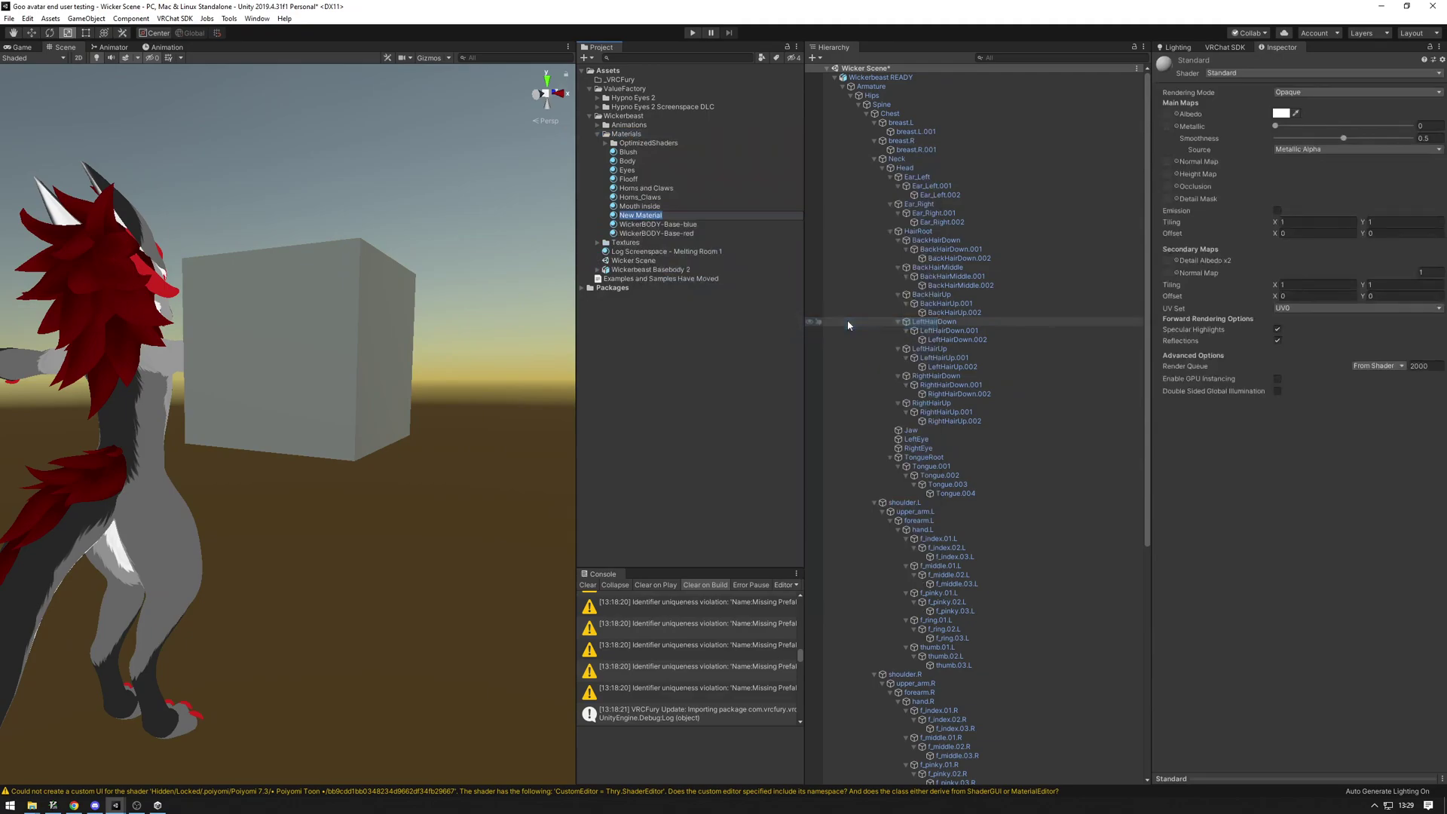
left_click(1281, 114)
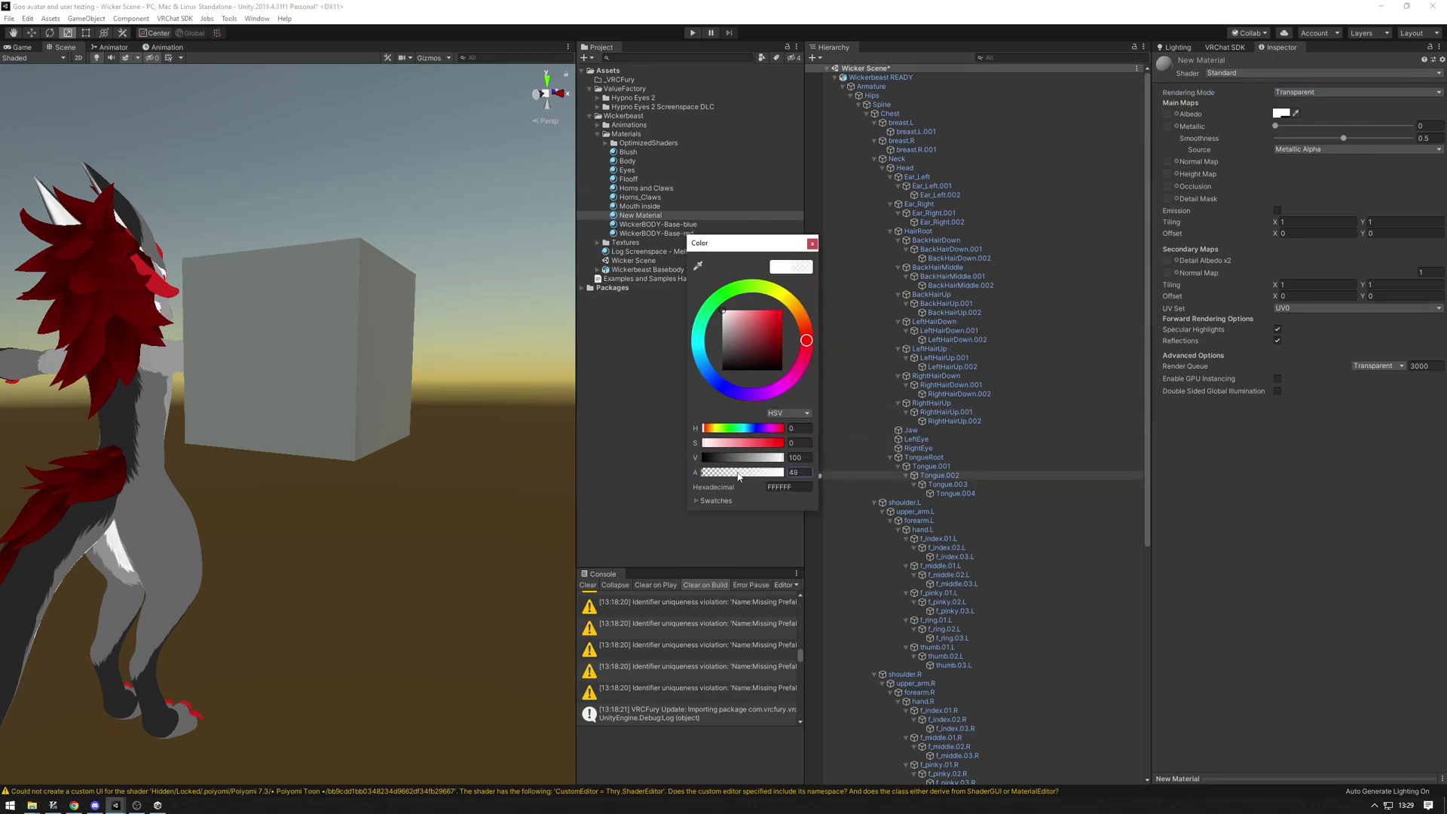
left_click(812, 244)
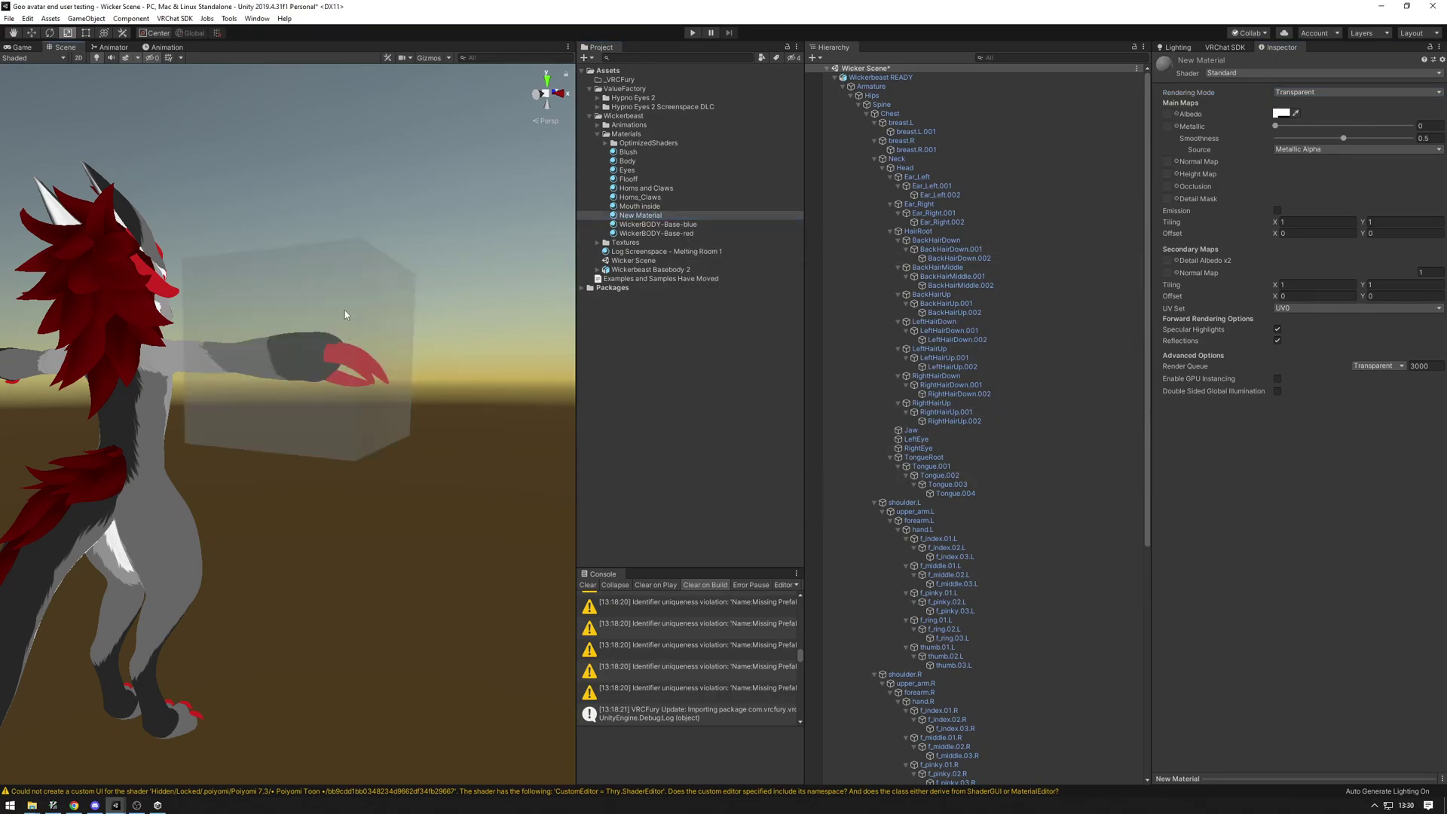
Step: Copy the original Cube's Transform component values onto the second cube
scroll(937, 475, "down", 6)
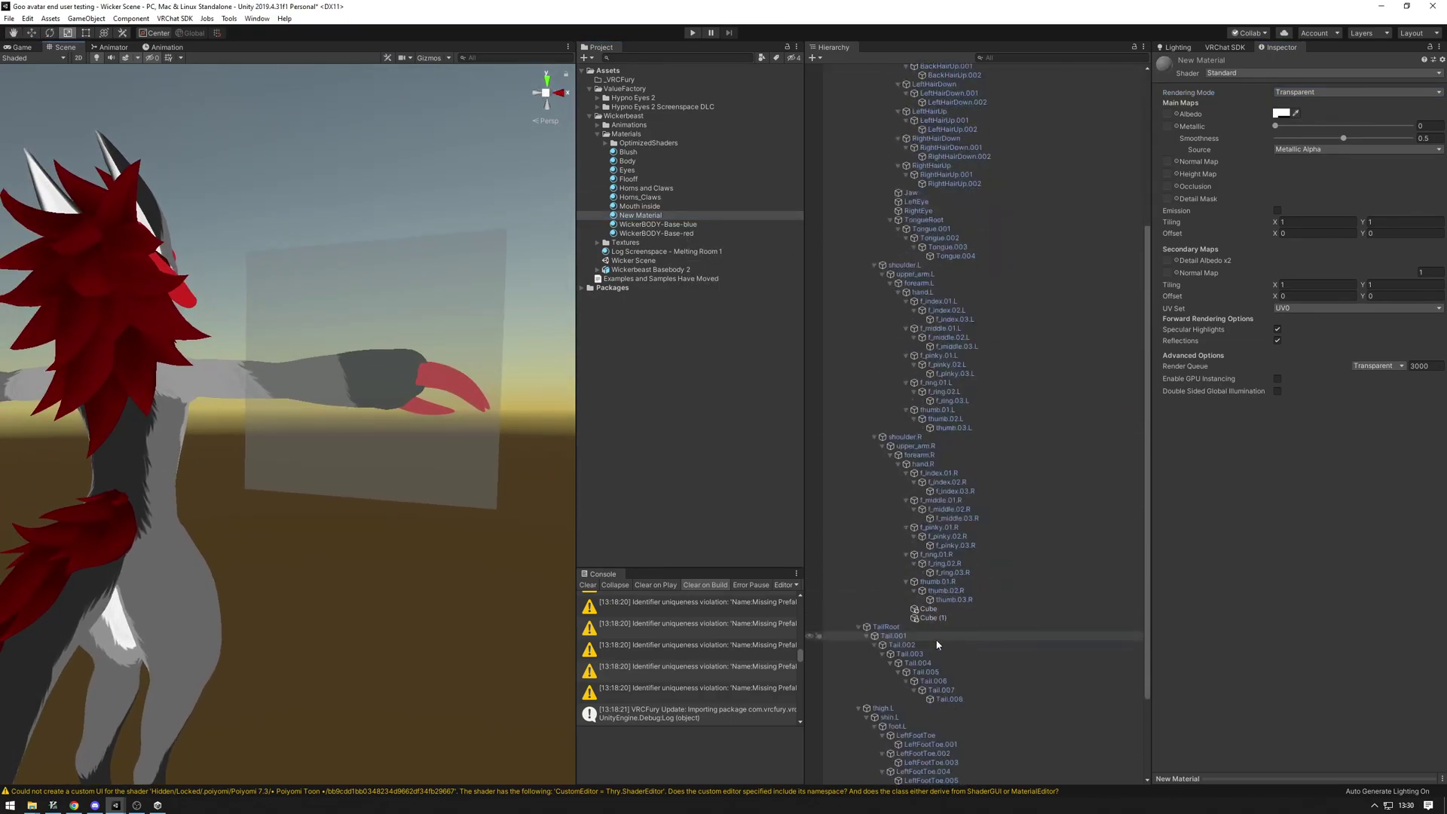
left_click(935, 609)
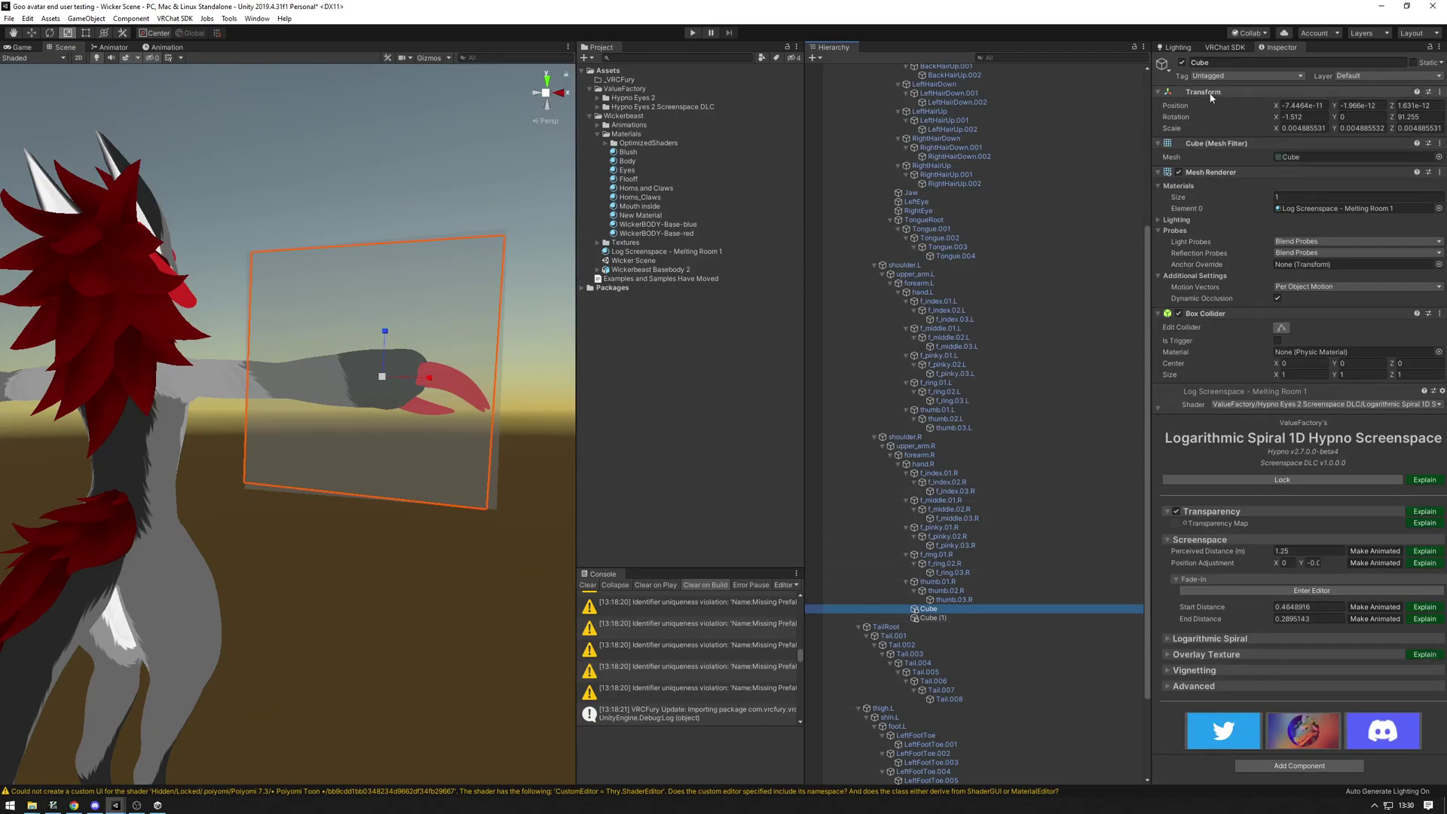
right_click(1211, 98)
left_click(1248, 142)
left_click(942, 619)
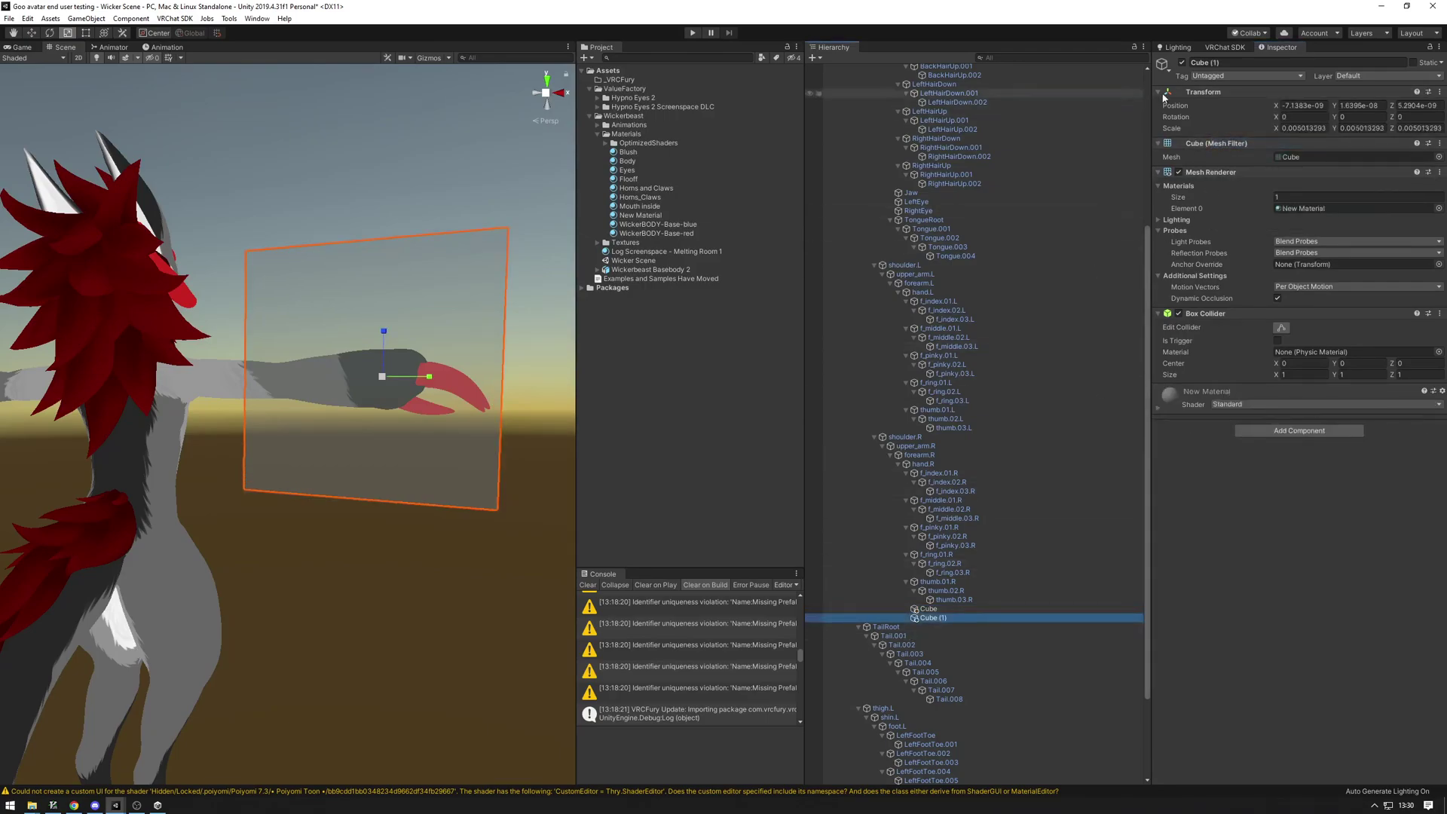
right_click(1210, 92)
left_click(1257, 163)
Step: Examine the see-through cube around the avatar's hand from behind, from close up and from the front
right_click_drag(241, 267, 320, 333)
key("w")
key("d")
key("w")
key("s")
key("w")
key("s")
key("a")
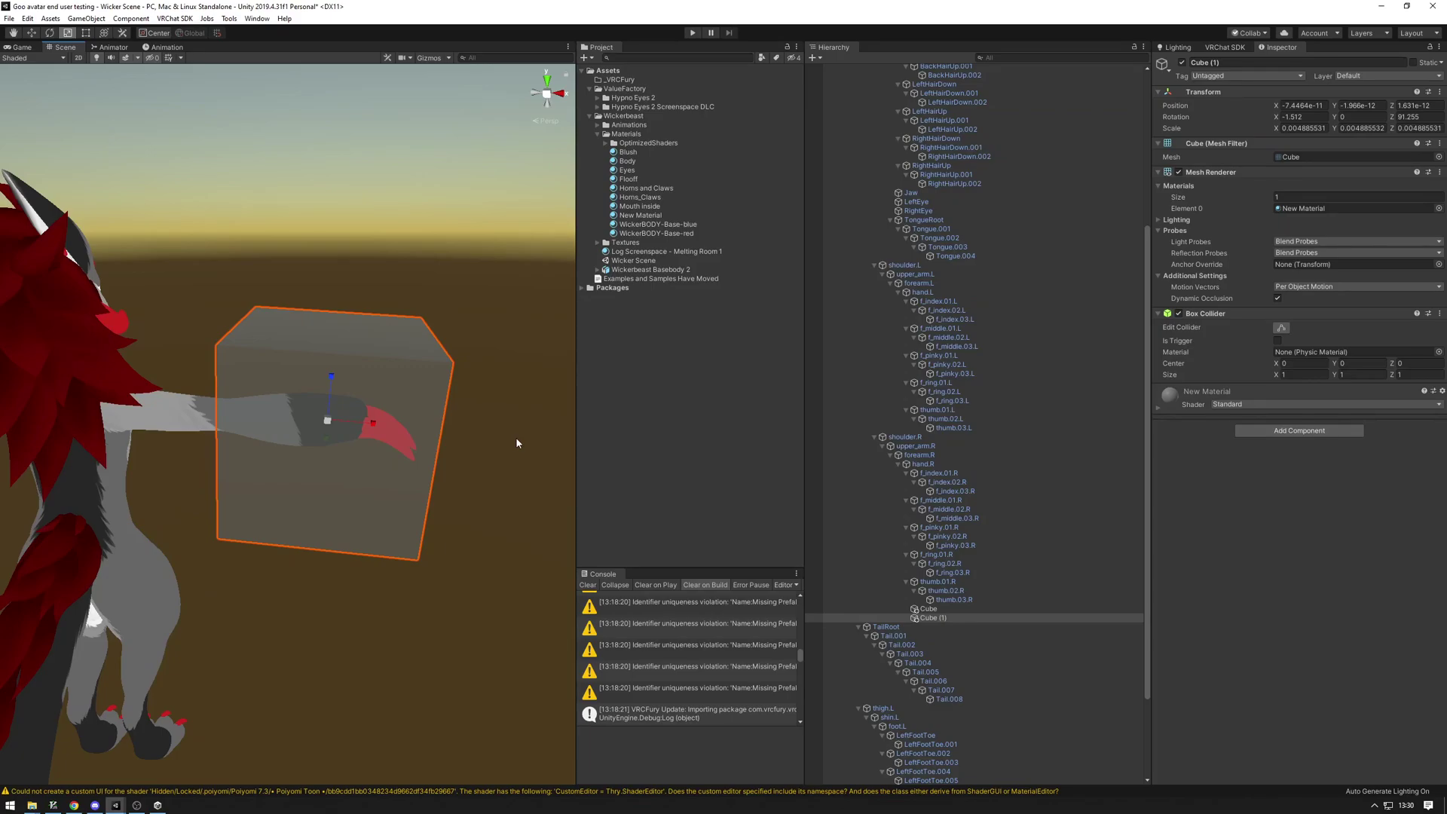
right_click_drag(407, 396, 1335, 365)
key("w")
key("a")
key("w")
key("s")
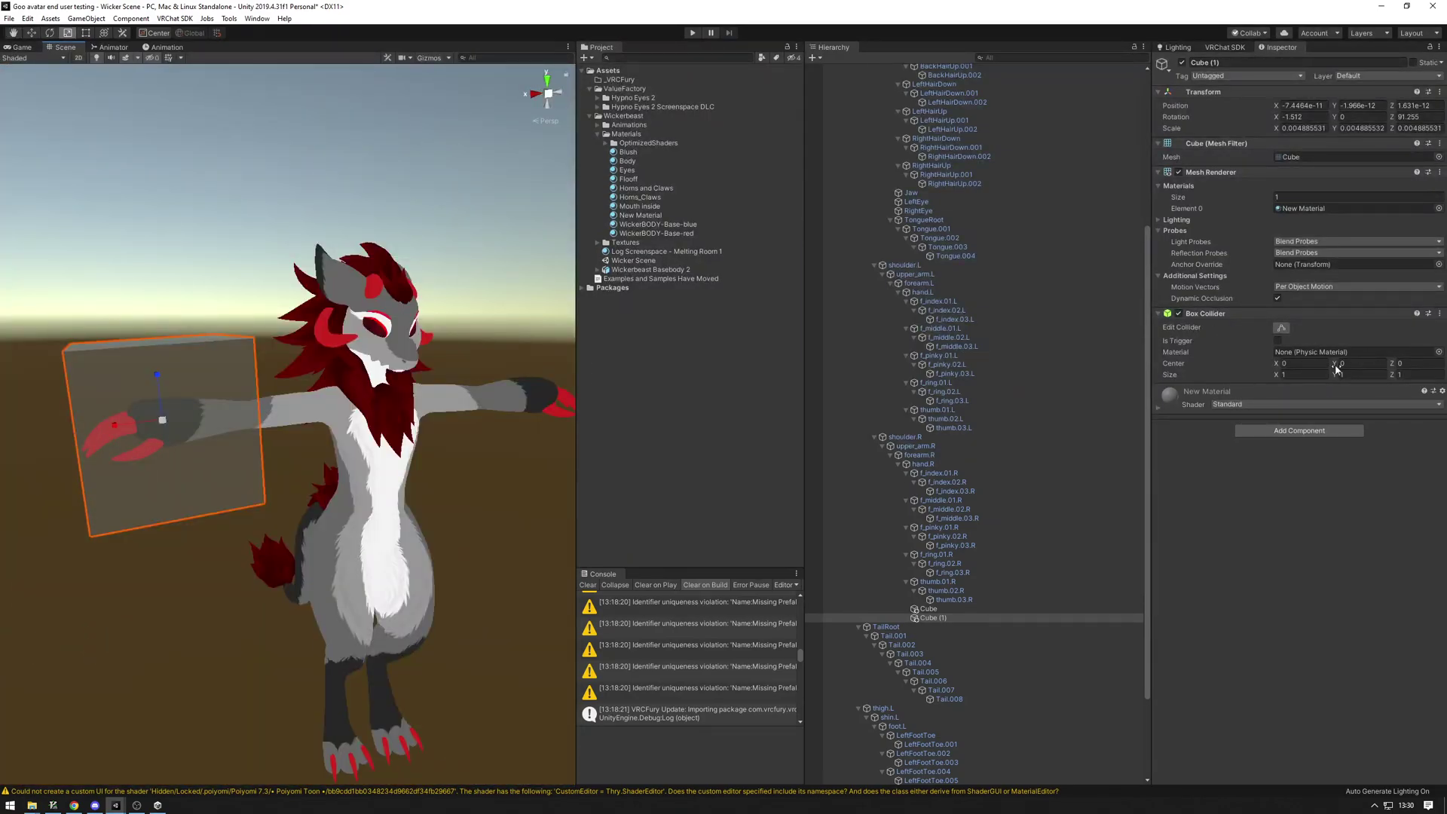